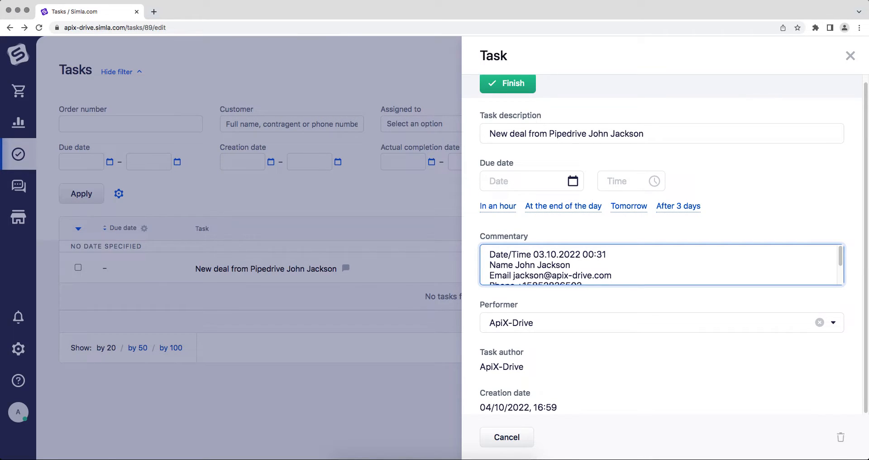
pyautogui.moveTo(840, 266); pyautogui.dragTo(842, 284)
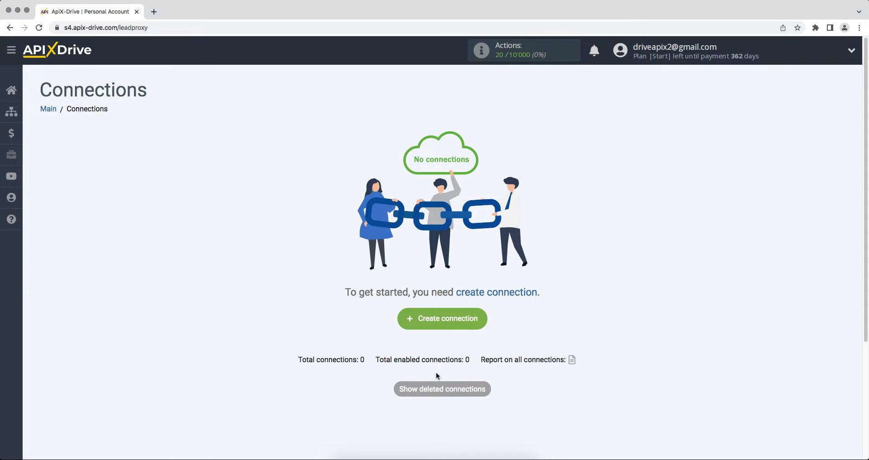
# Step: Create a new connection in ApiX-Drive and set Pipedrive as its data source system
pyautogui.click(406, 324)
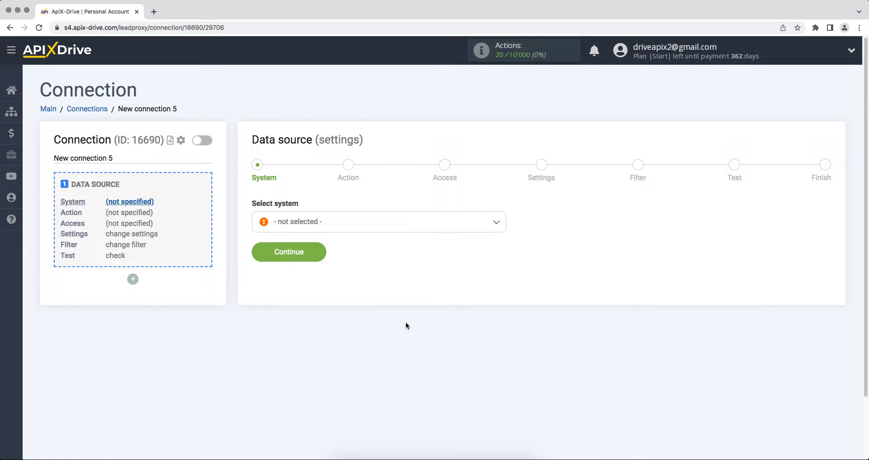
pyautogui.click(449, 228)
pyautogui.moveTo(503, 244); pyautogui.dragTo(506, 332)
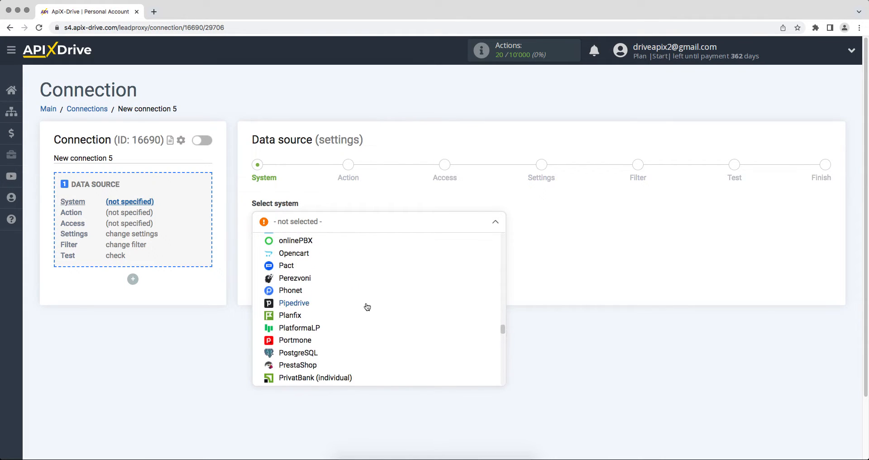
pyautogui.click(318, 304)
pyautogui.click(262, 261)
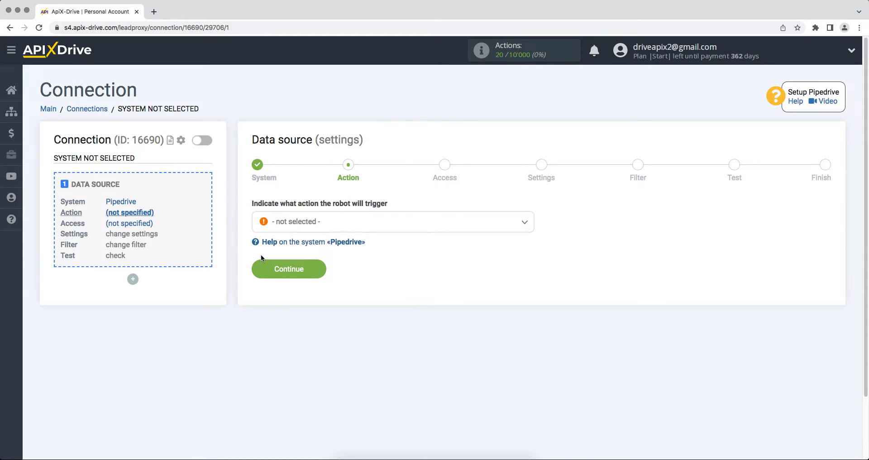
# Step: Set the data source action to Get DEALS (new) and continue to the access stage
pyautogui.click(291, 222)
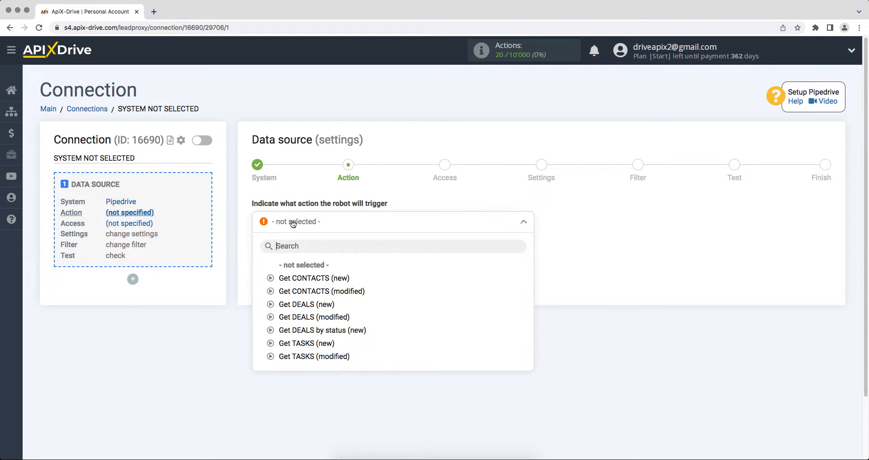
pyautogui.click(300, 307)
pyautogui.click(262, 275)
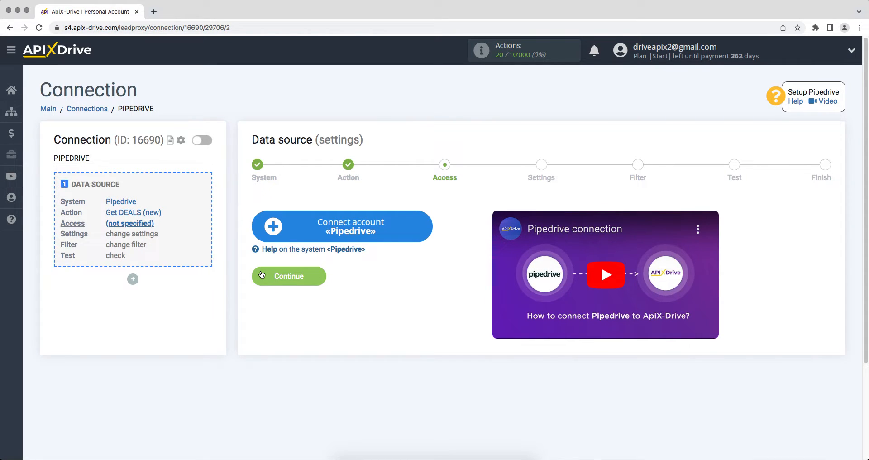
# Step: Start connecting a Pipedrive account and fill its Domain with apix-drive2.pipedrive.com, copied from the address of the Pipedrive site
pyautogui.click(268, 236)
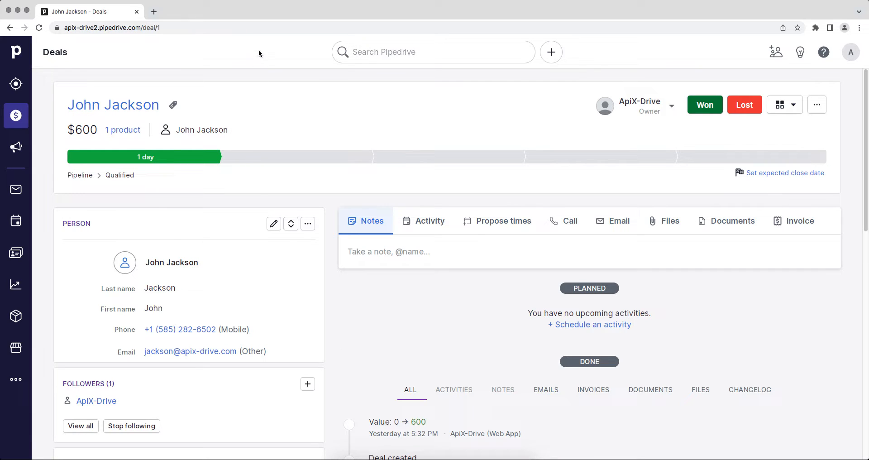
pyautogui.click(180, 27)
pyautogui.moveTo(162, 28); pyautogui.dragTo(86, 27)
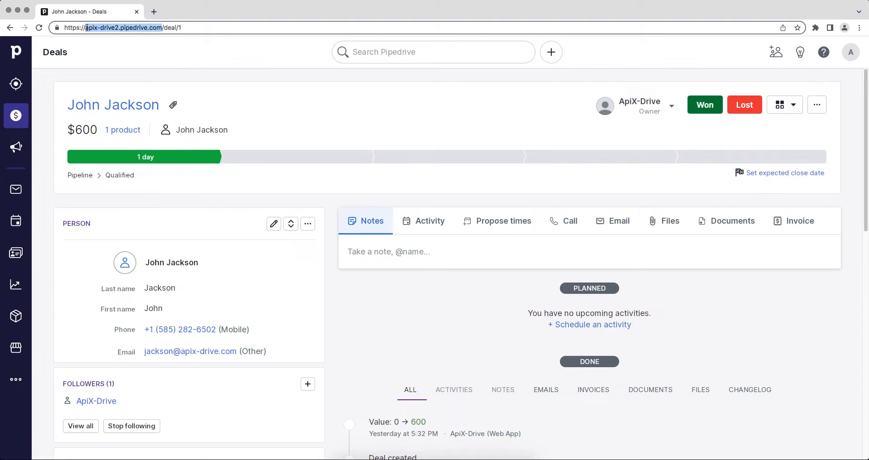
pyautogui.rightClick(97, 28)
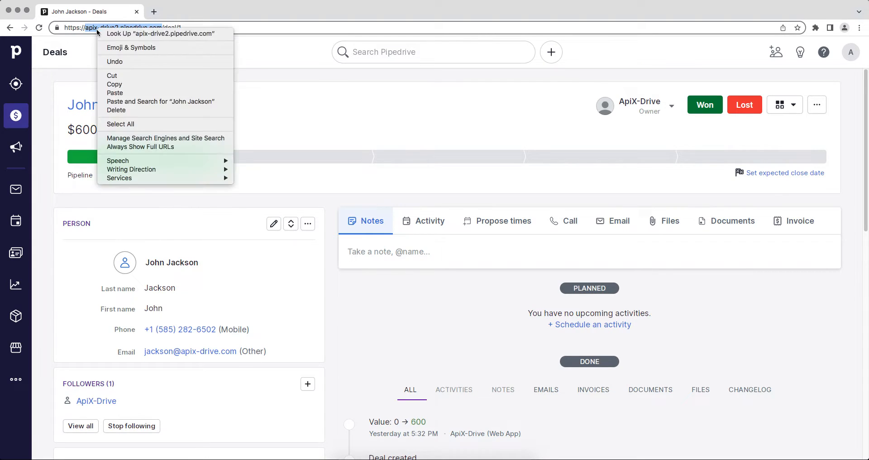
pyautogui.click(113, 84)
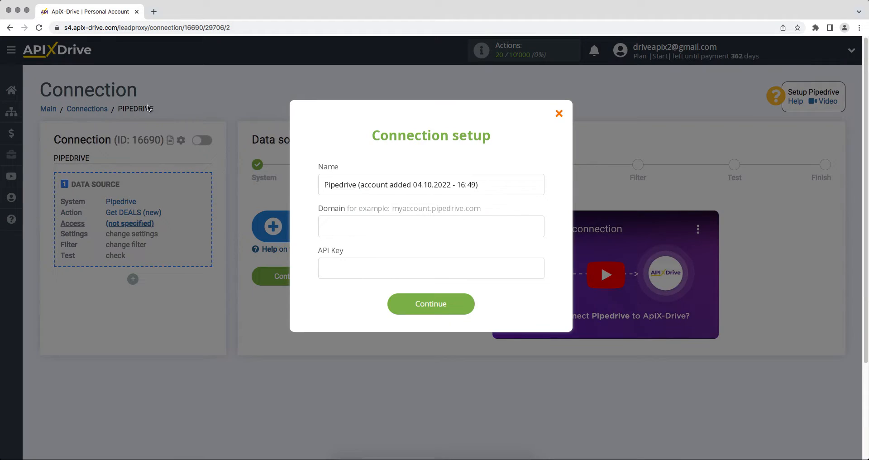
pyautogui.rightClick(321, 219)
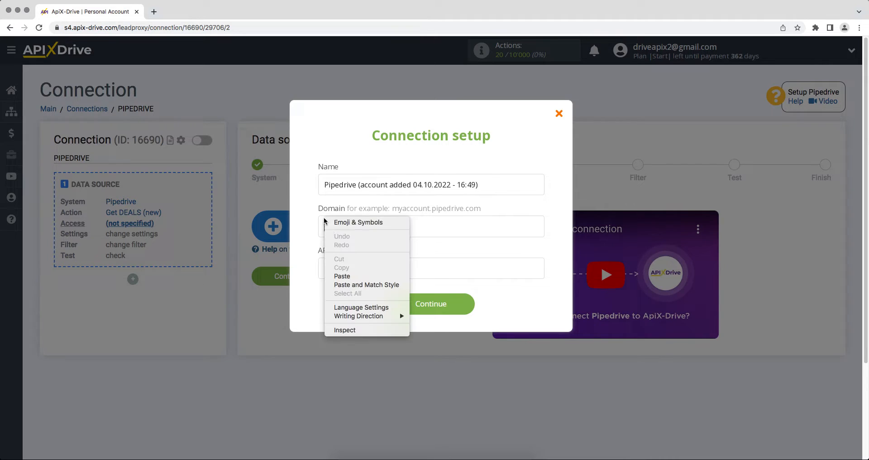
pyautogui.click(341, 275)
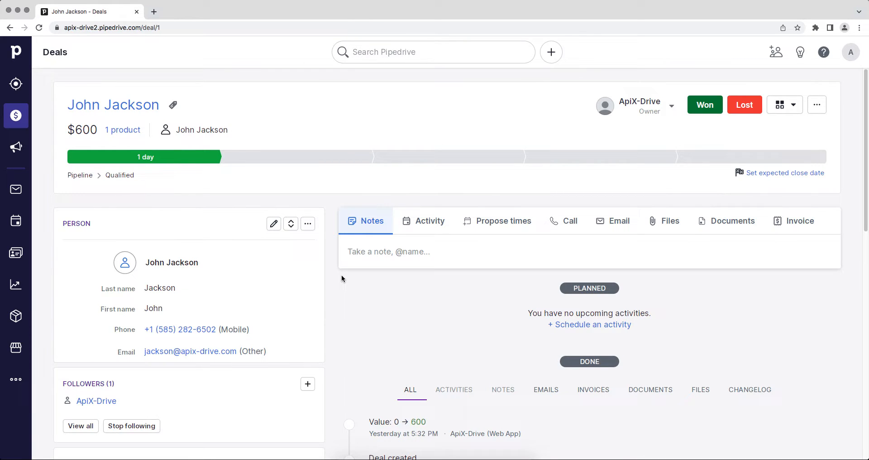
# Step: Switch to Pipedrive and copy the personal API token from the API section of the personal preferences
pyautogui.click(844, 58)
pyautogui.click(819, 113)
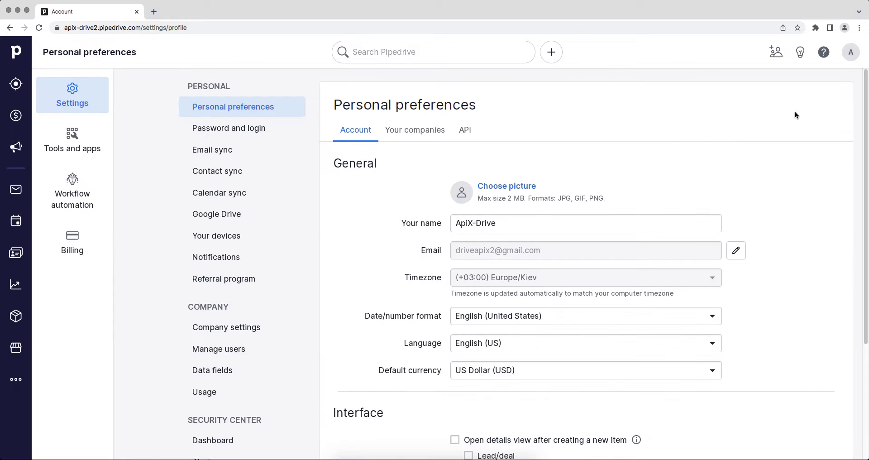
pyautogui.click(460, 132)
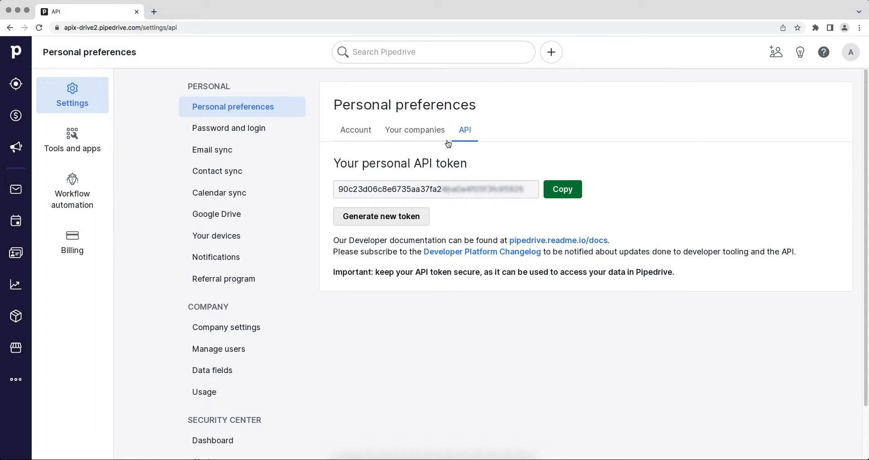
pyautogui.moveTo(339, 189); pyautogui.dragTo(523, 191)
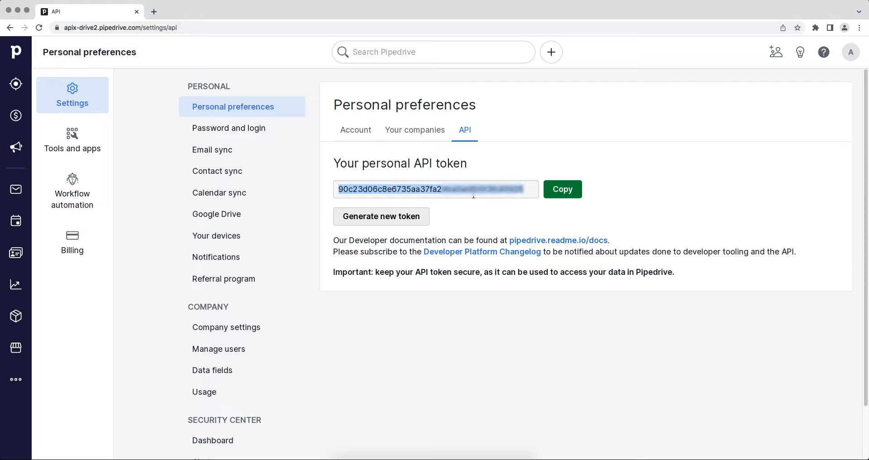
pyautogui.rightClick(515, 192)
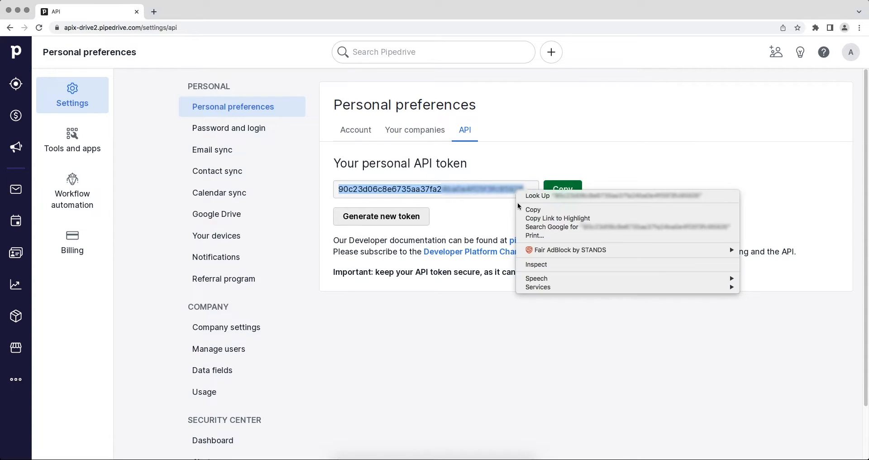
pyautogui.click(519, 208)
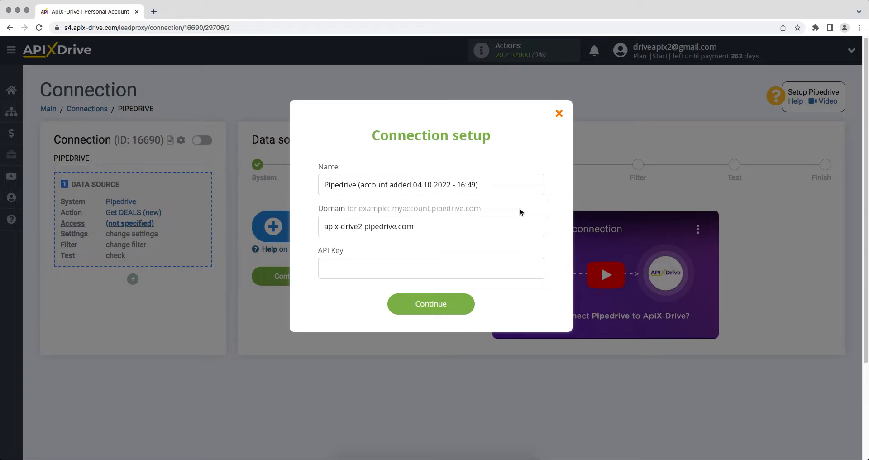
# Step: Paste the copied token as the API Key in the ApiX-Drive connection setup and submit the account connection
pyautogui.rightClick(446, 269)
pyautogui.click(454, 329)
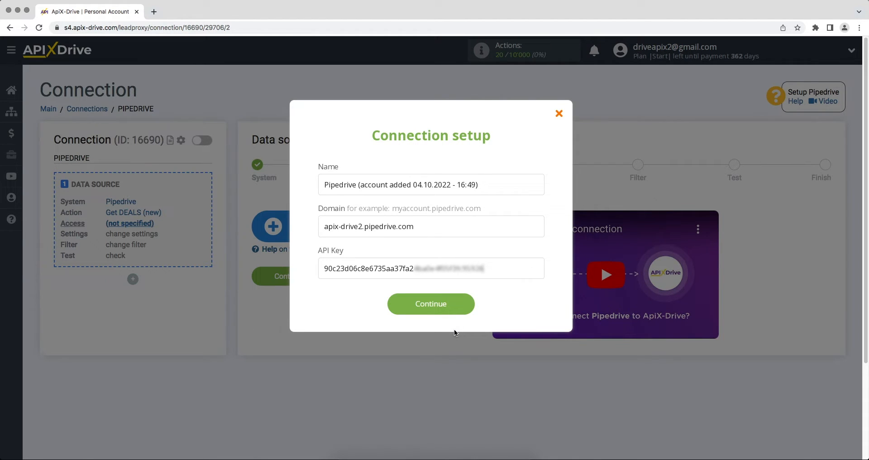
pyautogui.click(425, 311)
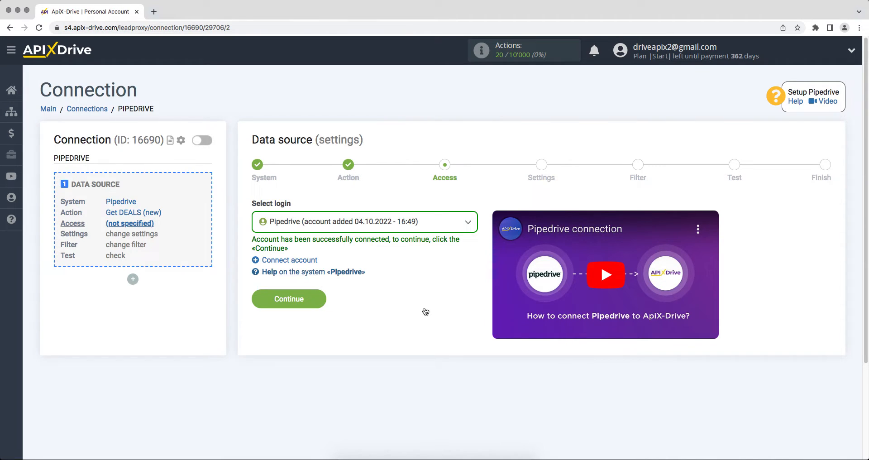
# Step: Select the connected Pipedrive account as the data source login and continue to the settings stage
pyautogui.click(414, 228)
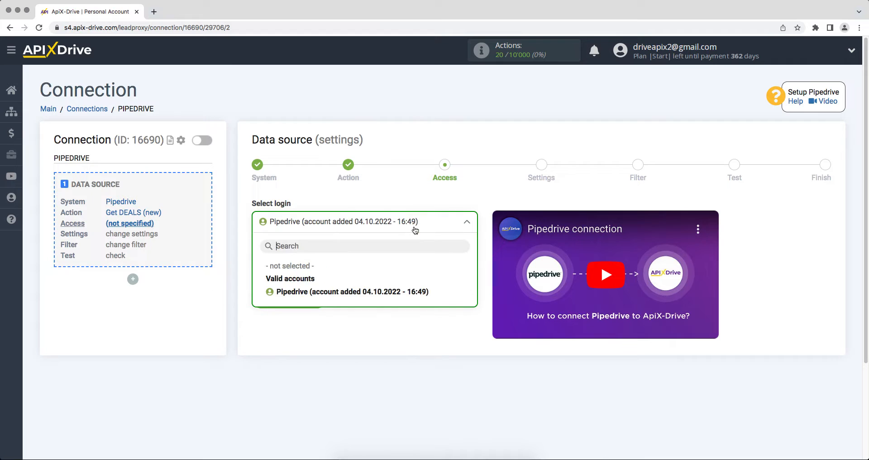
pyautogui.click(406, 287)
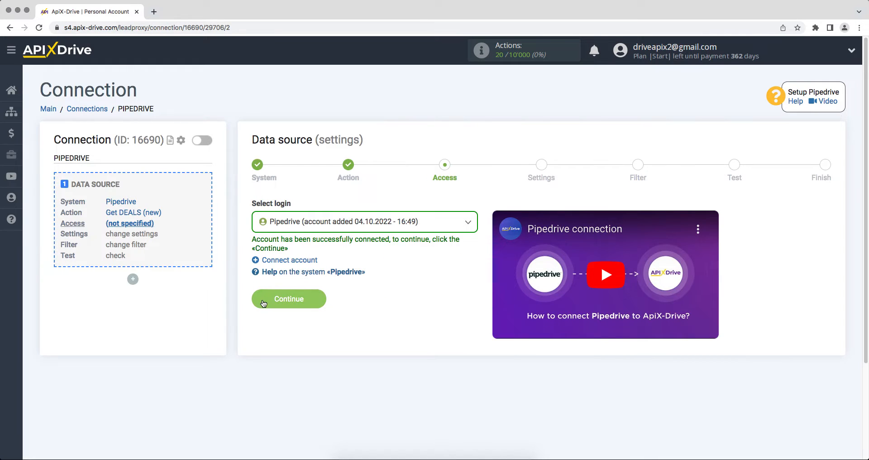
pyautogui.click(262, 301)
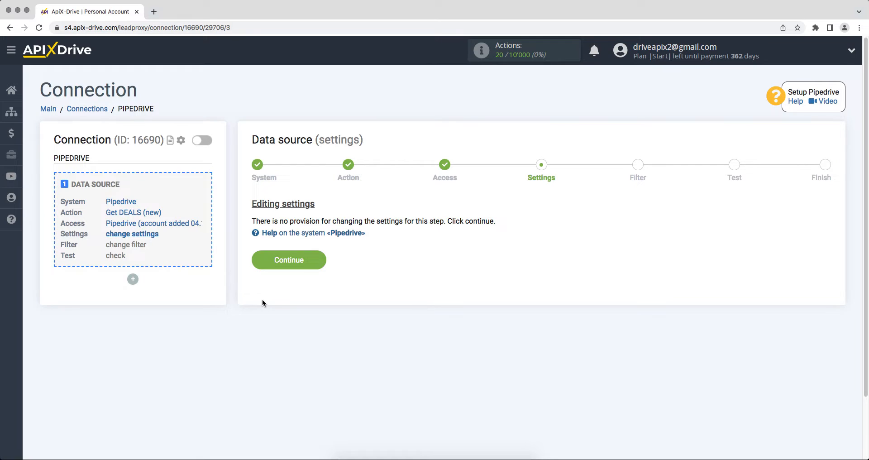
# Step: Complete the data source setup without changing settings or adding a filter, accepting the Pipedrive test data
pyautogui.click(260, 266)
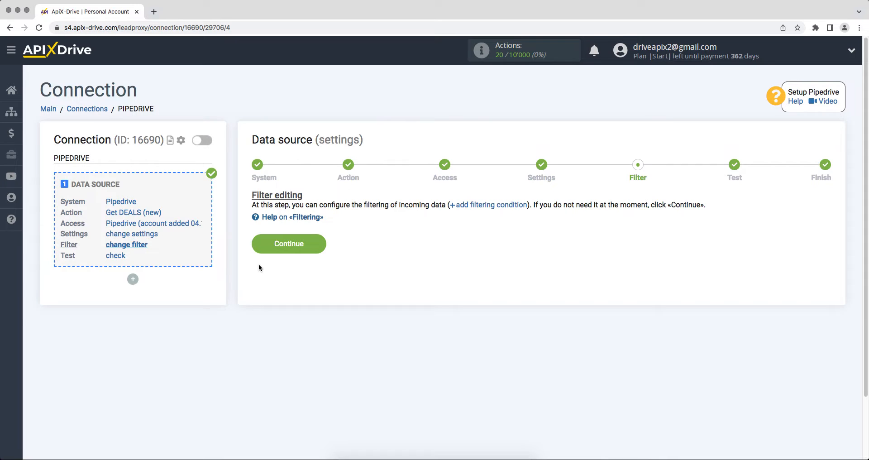
pyautogui.click(258, 247)
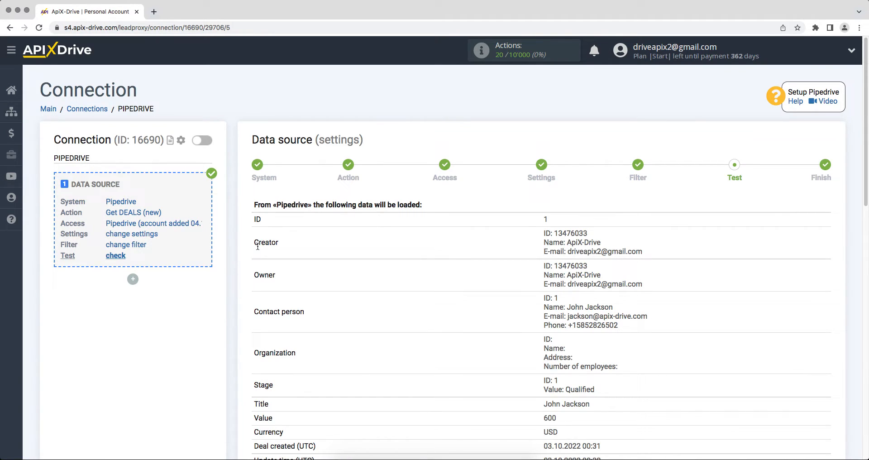
pyautogui.scroll(-15, 257, 246)
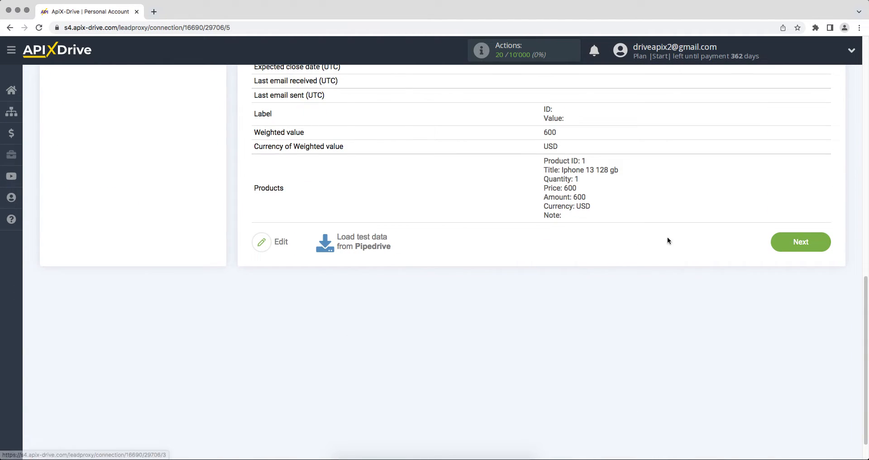
pyautogui.click(775, 244)
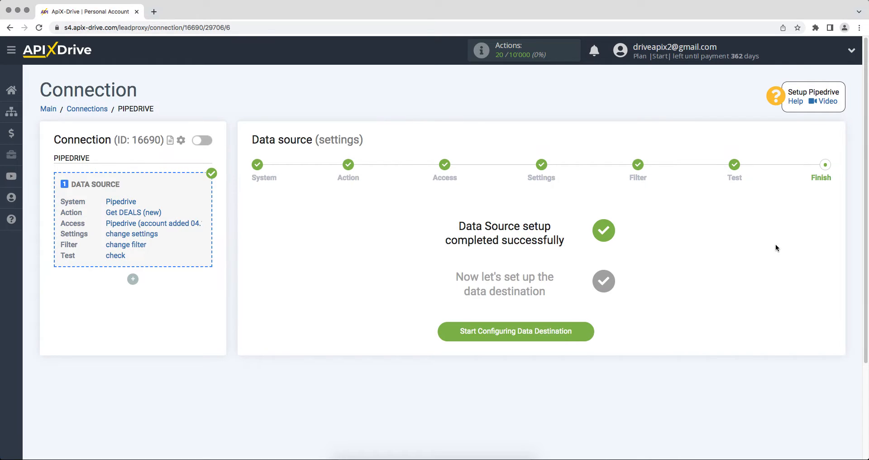
# Step: Start configuring the data destination and set Simla as its system
pyautogui.click(466, 330)
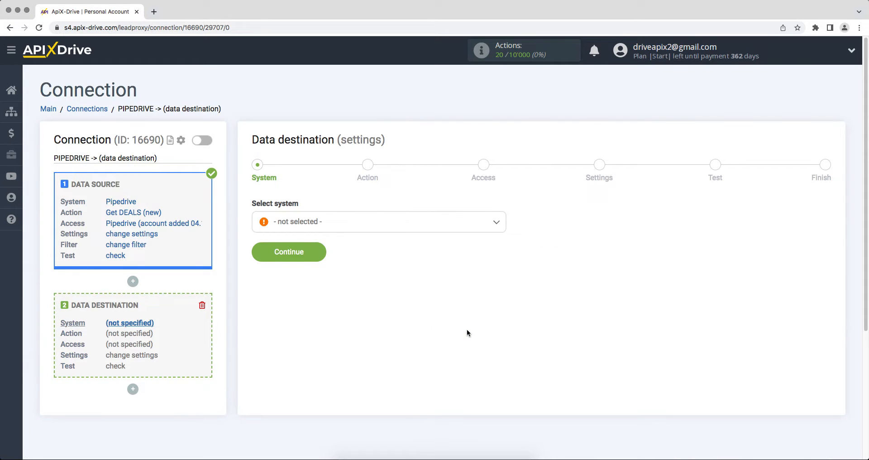
pyautogui.click(448, 224)
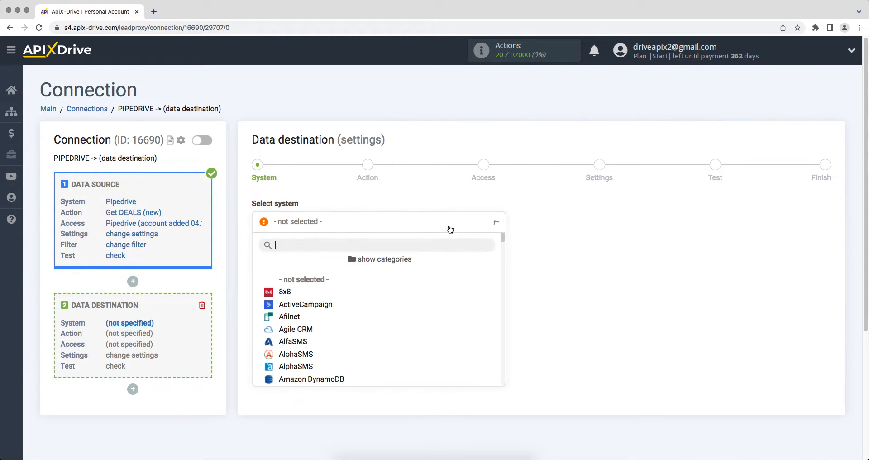
pyautogui.scroll(-1, 502, 242)
pyautogui.moveTo(501, 239); pyautogui.dragTo(509, 340)
pyautogui.click(299, 329)
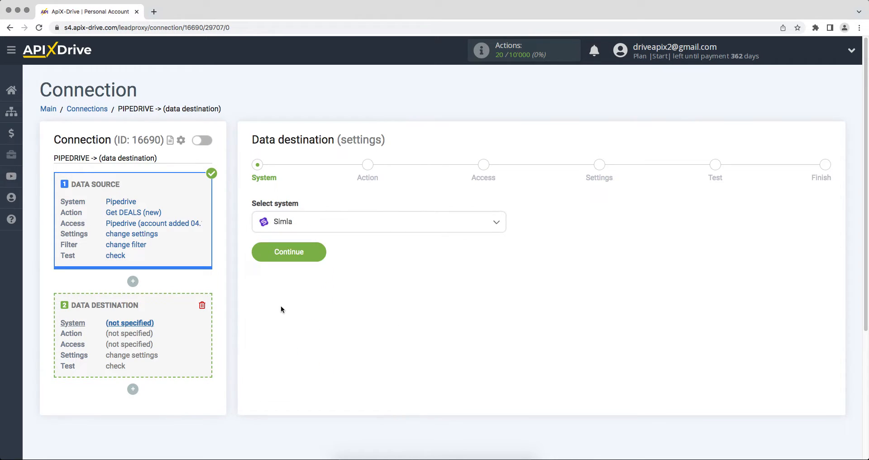
pyautogui.click(259, 254)
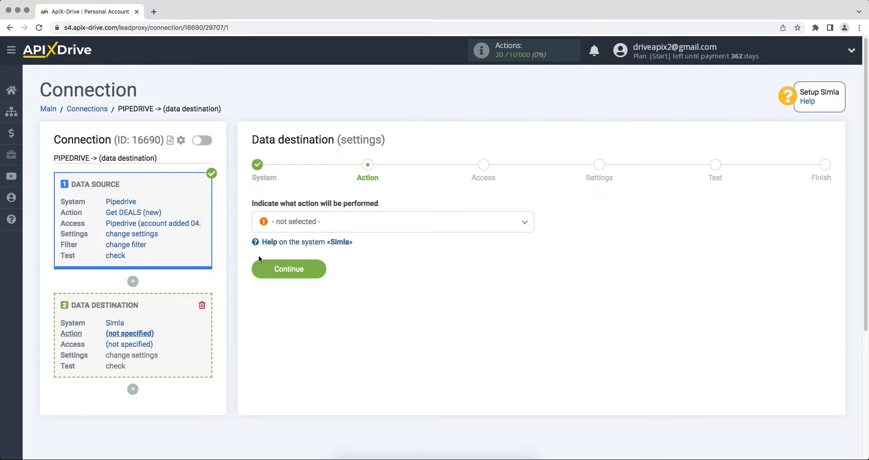
# Step: Set the data destination action to Create TASK and continue to the access stage
pyautogui.click(293, 227)
pyautogui.click(295, 277)
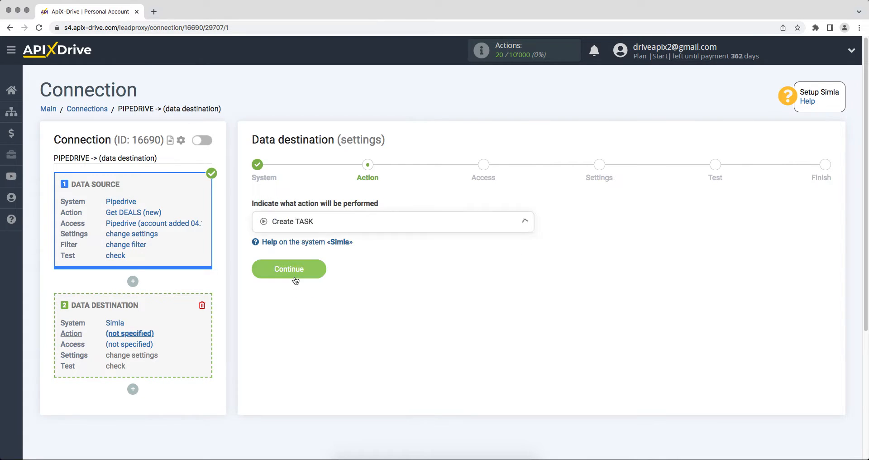
pyautogui.click(262, 272)
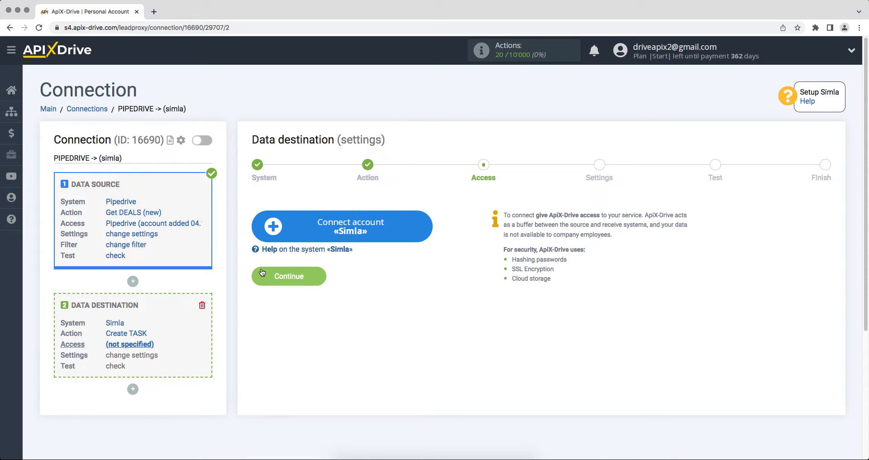
# Step: Start connecting a Simla account and fill its API Domain with apix-drive.simla.com, copied from the Simla site address
pyautogui.click(270, 238)
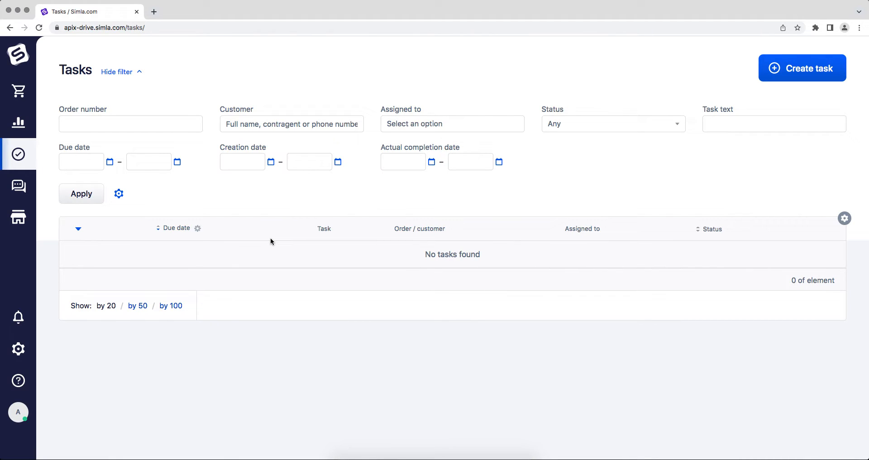
pyautogui.click(272, 27)
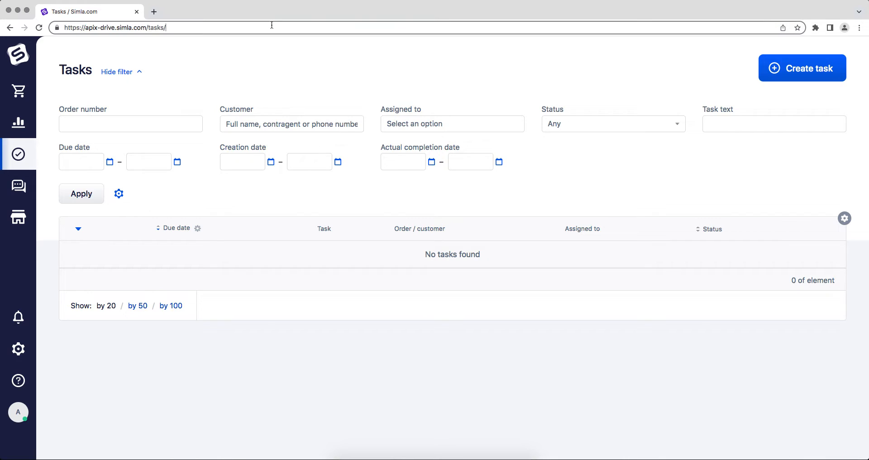
pyautogui.moveTo(147, 27); pyautogui.dragTo(88, 29)
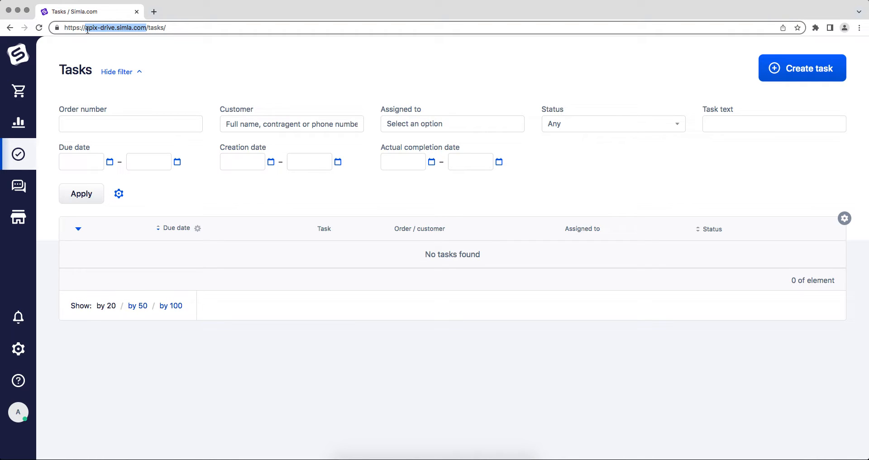
pyautogui.rightClick(87, 30)
pyautogui.click(115, 82)
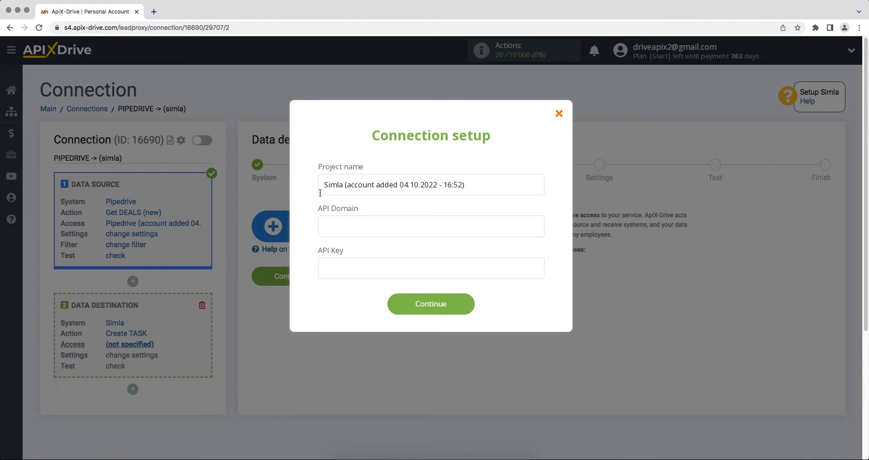
pyautogui.rightClick(327, 218)
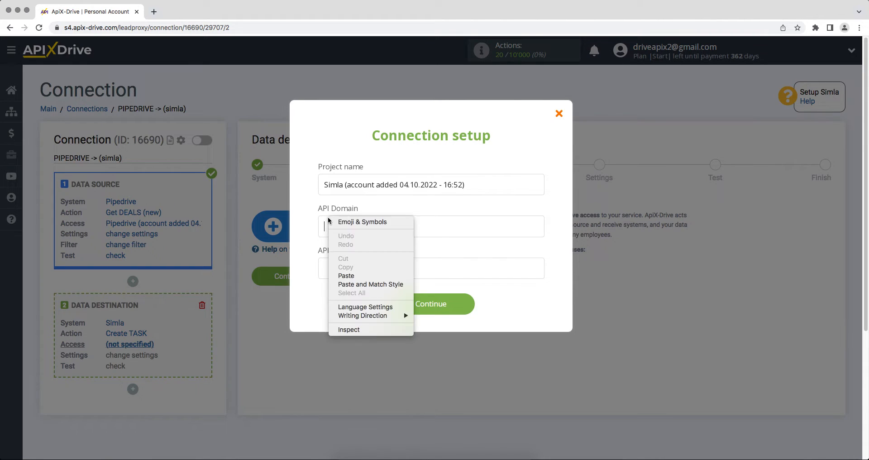
pyautogui.click(342, 274)
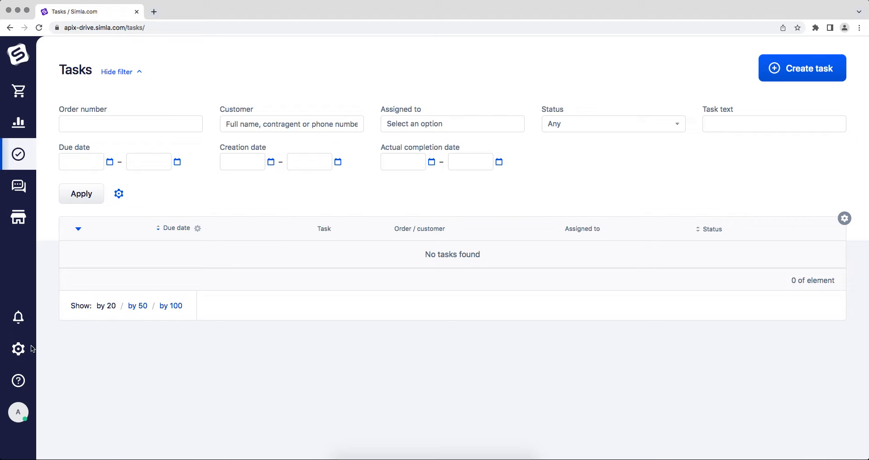
# Step: Switch to Simla, go to the API access keys in the Integration settings and start adding a new key
pyautogui.moveTo(18, 348)
pyautogui.click(163, 312)
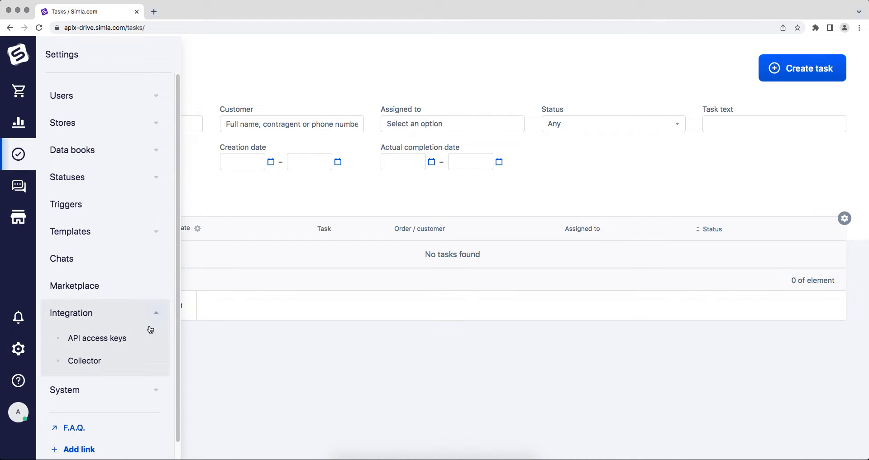
pyautogui.click(93, 338)
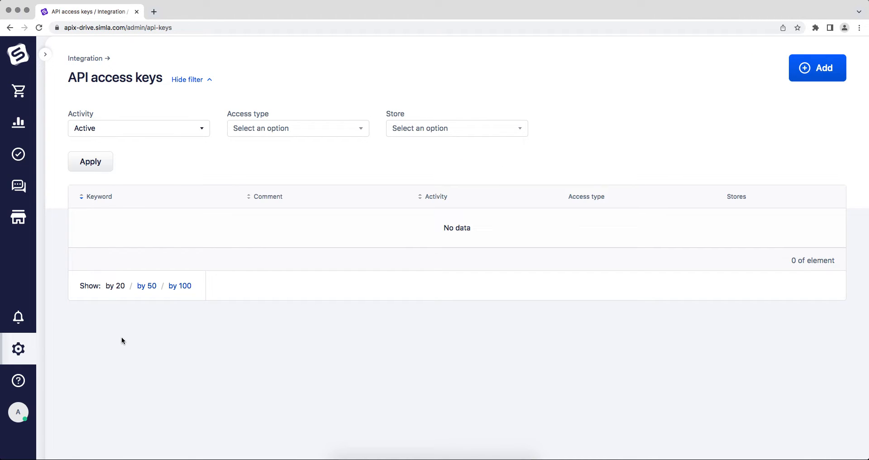
pyautogui.click(793, 69)
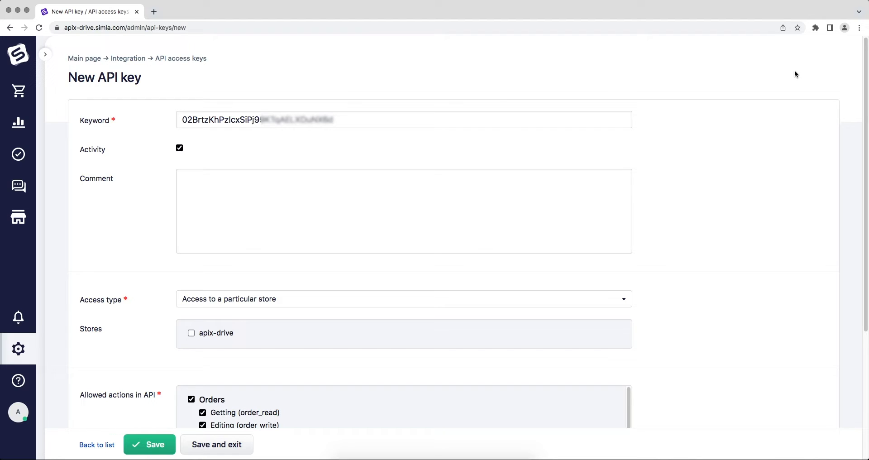
# Step: Give the new key access to the apix-drive store, add the comment "ApiX-Drive", check the allowed API actions and save it
pyautogui.click(191, 335)
pyautogui.click(209, 213)
pyautogui.write('Ap')
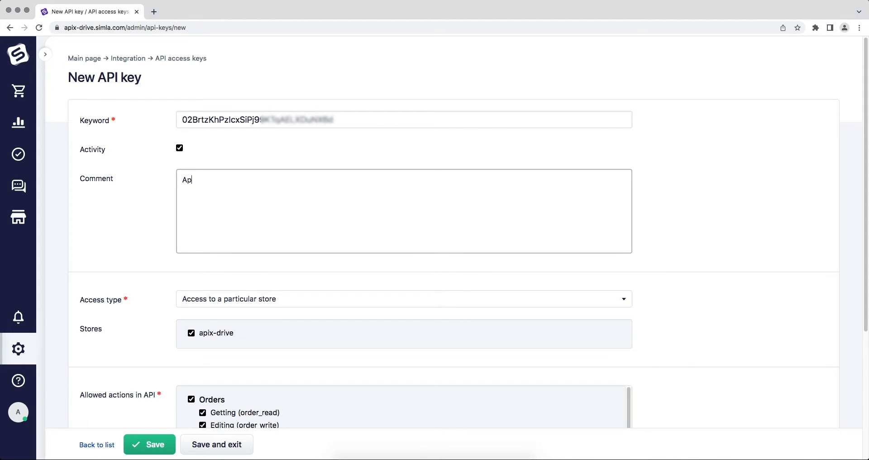
pyautogui.write('iX-Drive')
pyautogui.click(442, 314)
pyautogui.scroll(-5, 543, 357)
pyautogui.moveTo(629, 243); pyautogui.dragTo(639, 369)
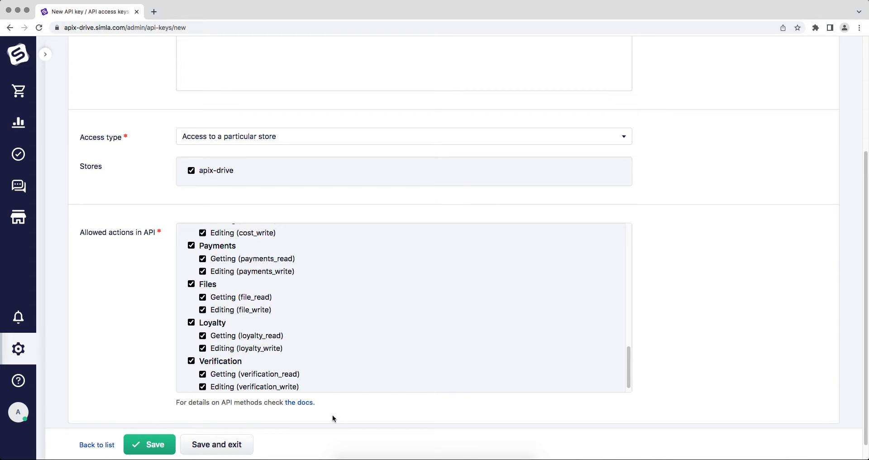
pyautogui.click(149, 445)
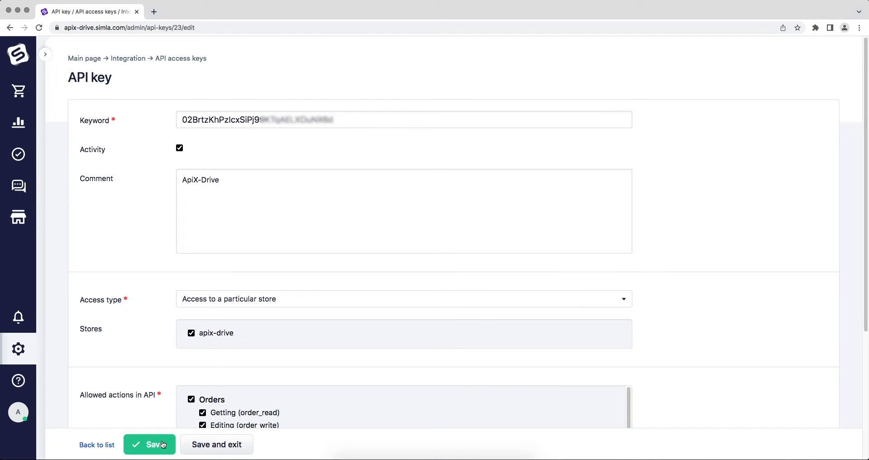
# Step: Copy the saved API key from Simla into the API Key field of the ApiX-Drive connection setup and submit it
pyautogui.moveTo(183, 119); pyautogui.dragTo(338, 119)
pyautogui.rightClick(307, 119)
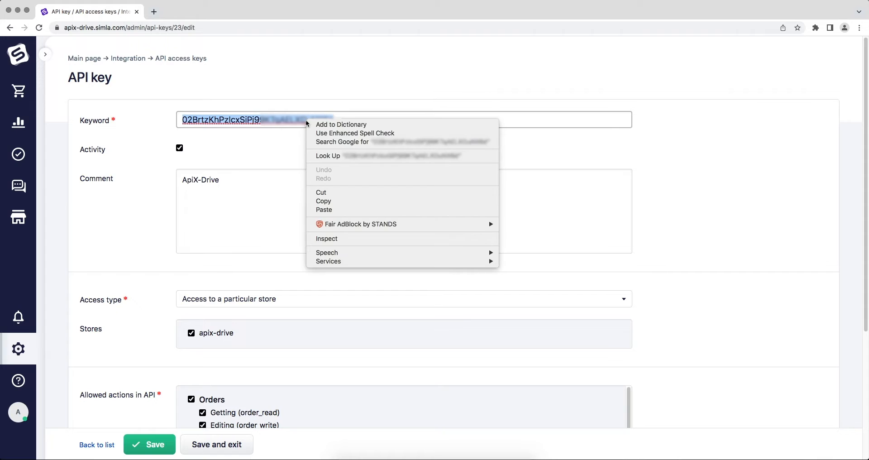
pyautogui.click(323, 200)
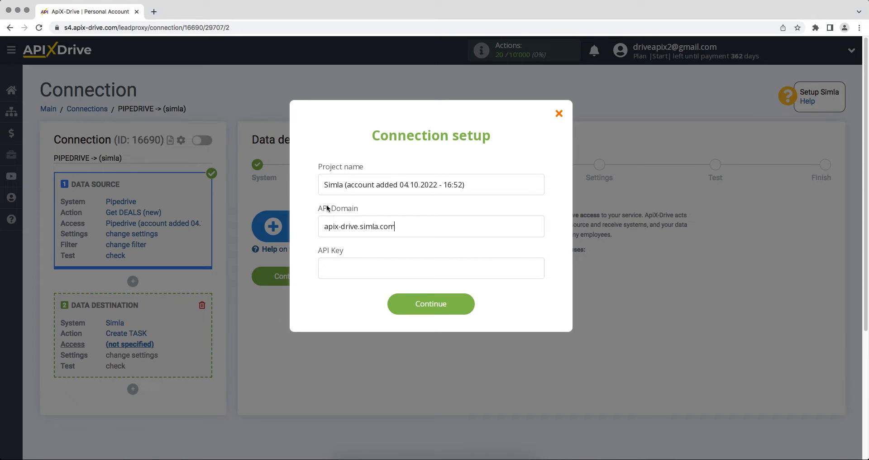
pyautogui.rightClick(347, 273)
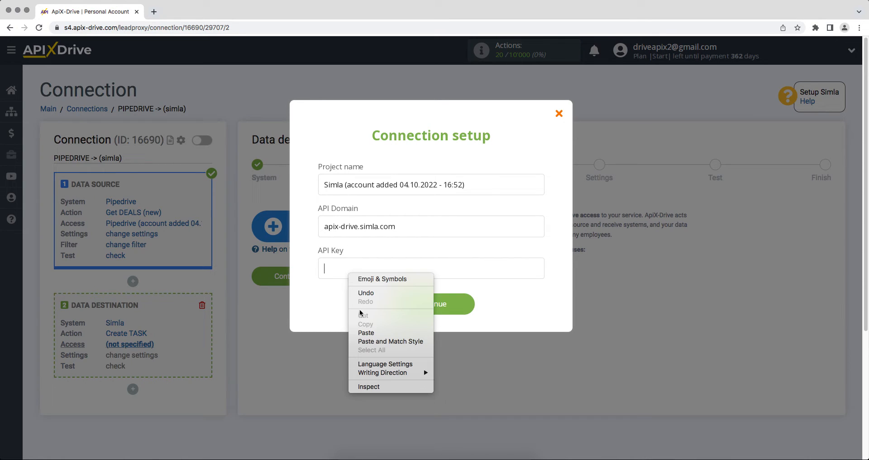
pyautogui.click(362, 334)
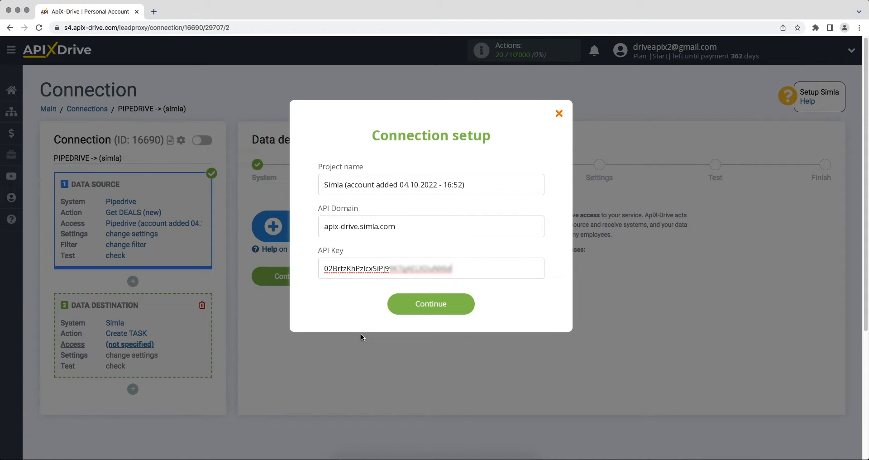
pyautogui.click(398, 310)
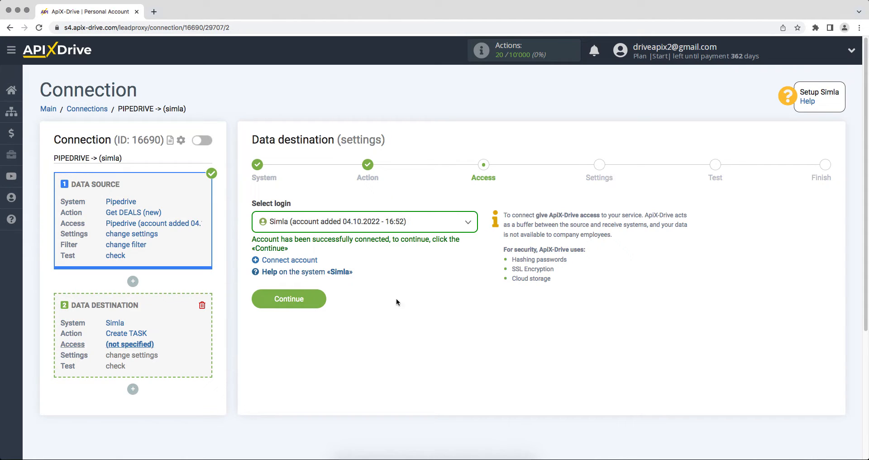
# Step: Select the connected Simla account as the data destination login and continue to the settings stage
pyautogui.click(384, 224)
pyautogui.click(377, 290)
pyautogui.click(267, 298)
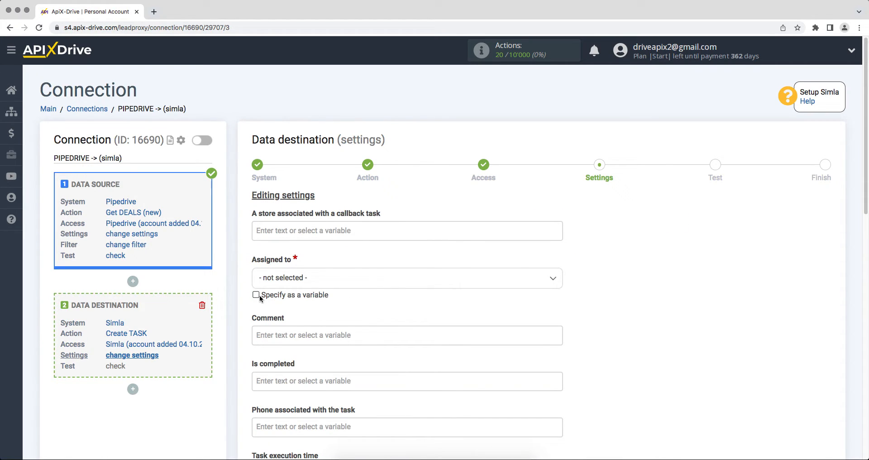
# Step: Assign the task to the ApiX-Drive user and begin the Comment with "Date/Time" and the Pipedrive Deal created (UTC) variable
pyautogui.click(290, 288)
pyautogui.click(291, 336)
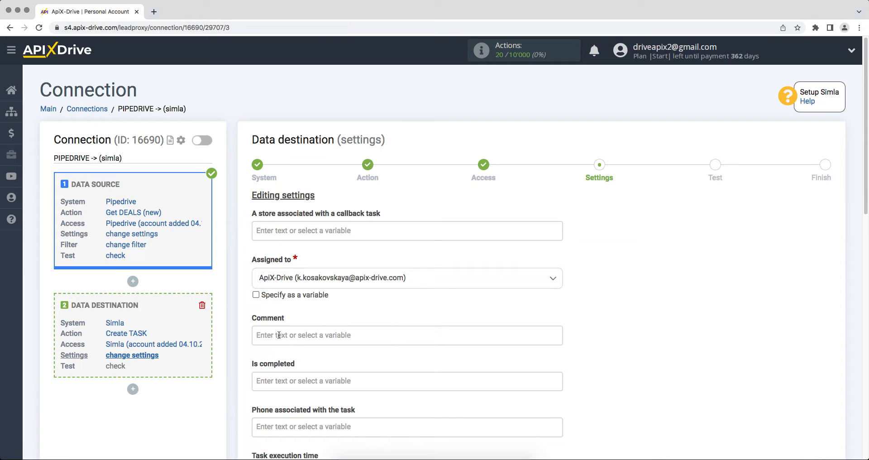
pyautogui.click(280, 335)
pyautogui.moveTo(559, 205); pyautogui.dragTo(561, 238)
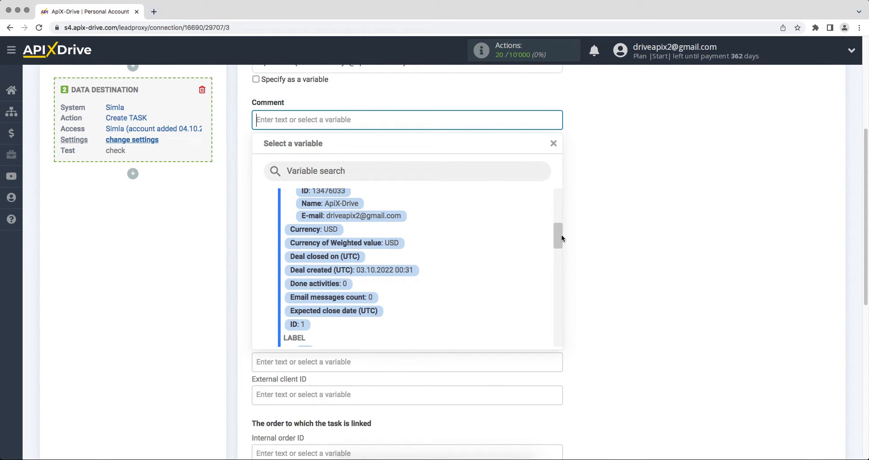
pyautogui.click(393, 270)
pyautogui.click(257, 121)
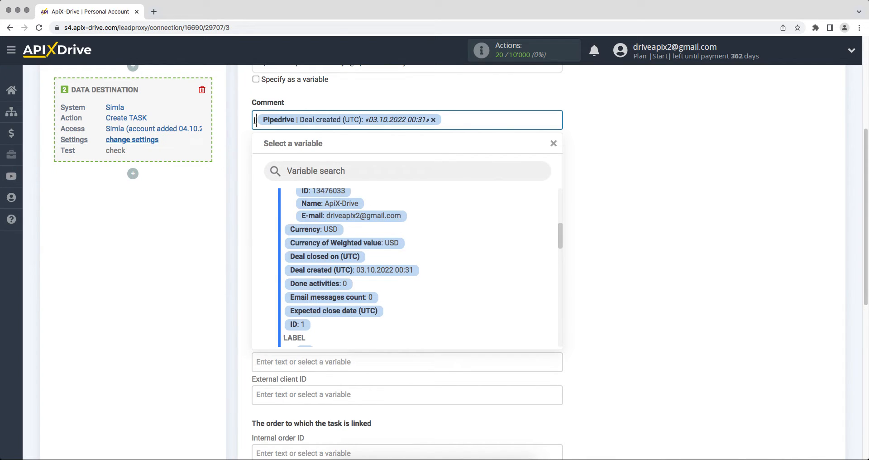
pyautogui.write('Date/')
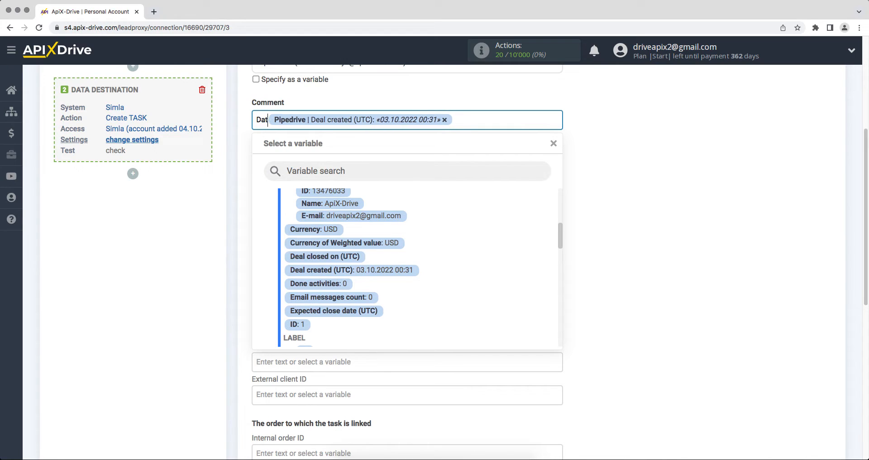
pyautogui.write('Time')
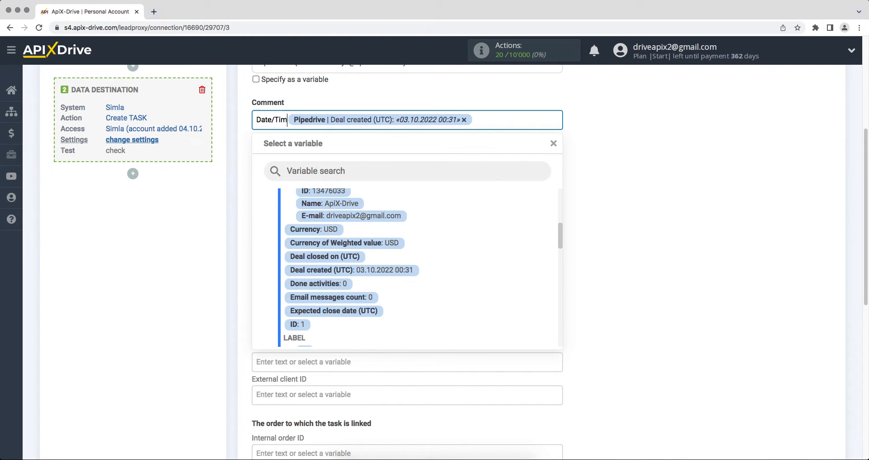
# Step: Add "Name" and "Email" lines to the Comment, each with the matching Pipedrive contact person variable
pyautogui.click(502, 122)
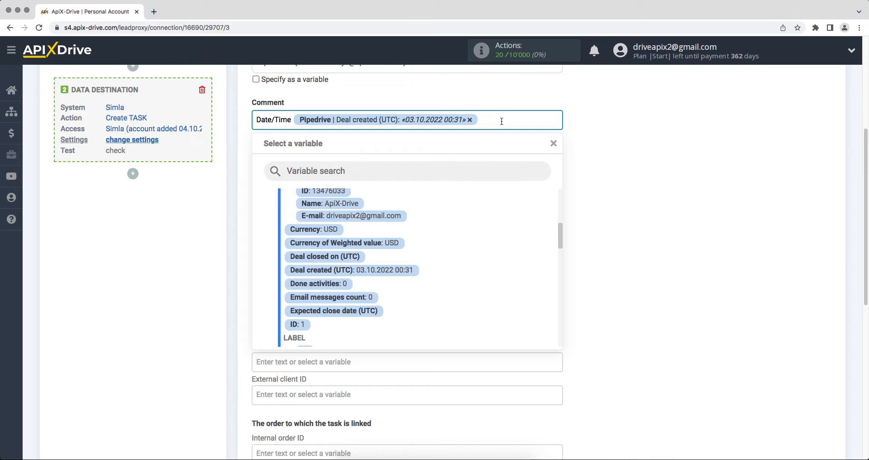
pyautogui.press('Return')
pyautogui.write('Name')
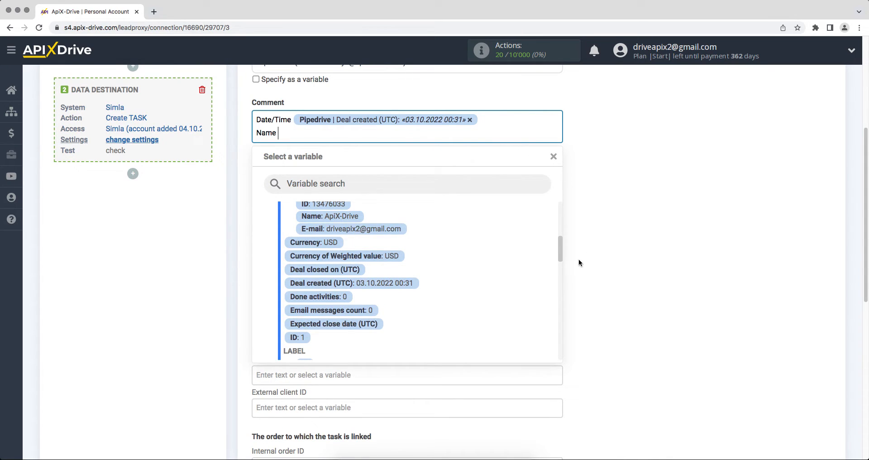
pyautogui.moveTo(561, 247); pyautogui.dragTo(563, 231)
pyautogui.click(362, 306)
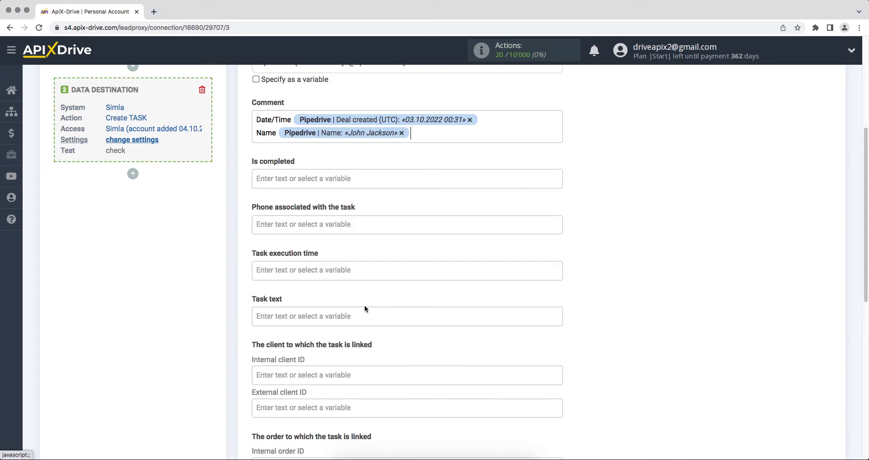
pyautogui.press('Return')
pyautogui.write('Email')
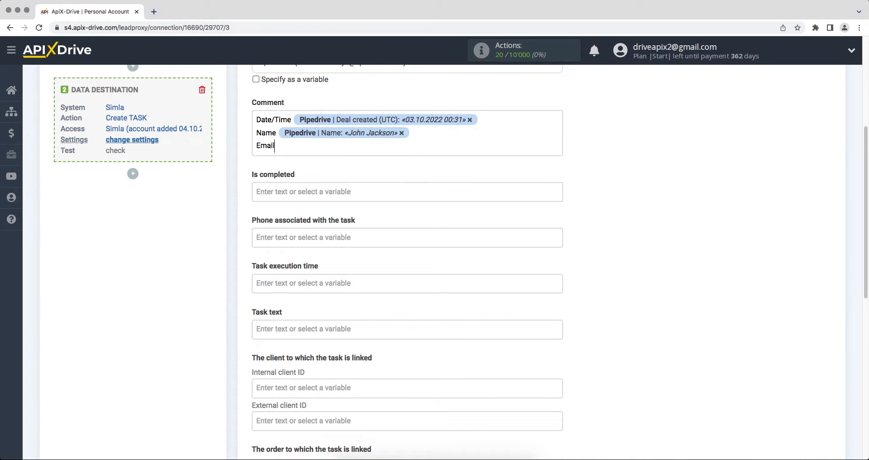
pyautogui.click(337, 149)
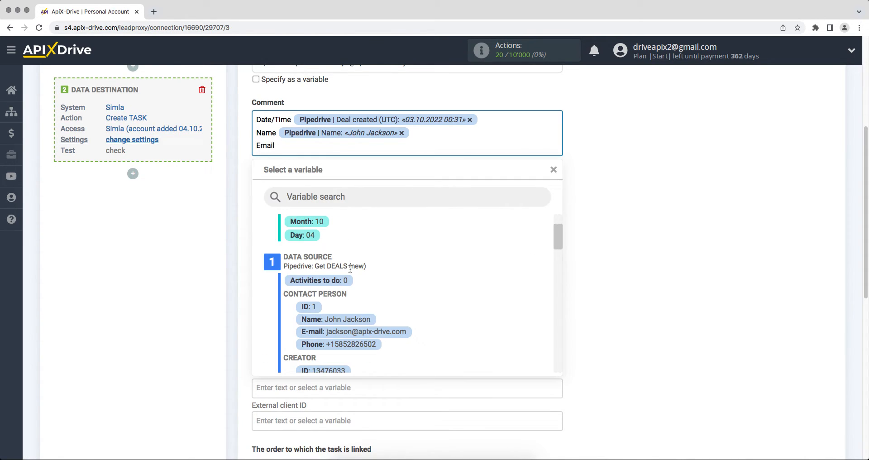
pyautogui.click(349, 331)
# Step: Add a "Phone" line to the Comment with the Pipedrive contact person's Phone variable
pyautogui.press('Return')
pyautogui.write('Phone')
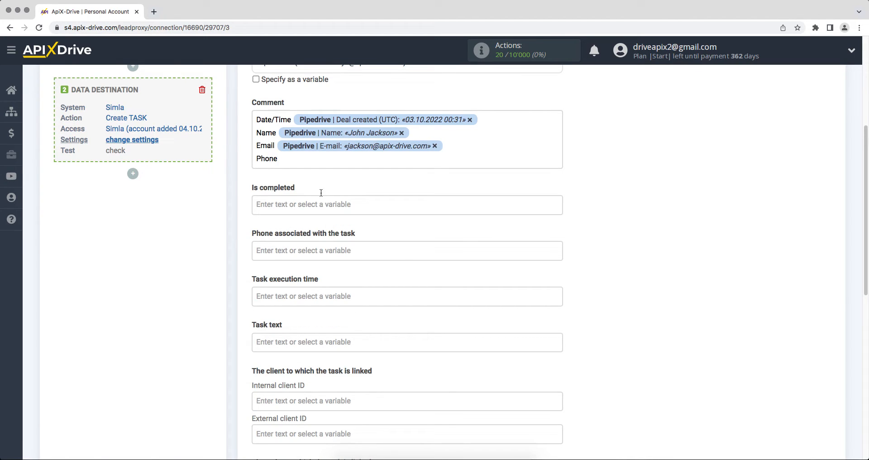
pyautogui.click(315, 157)
pyautogui.click(295, 303)
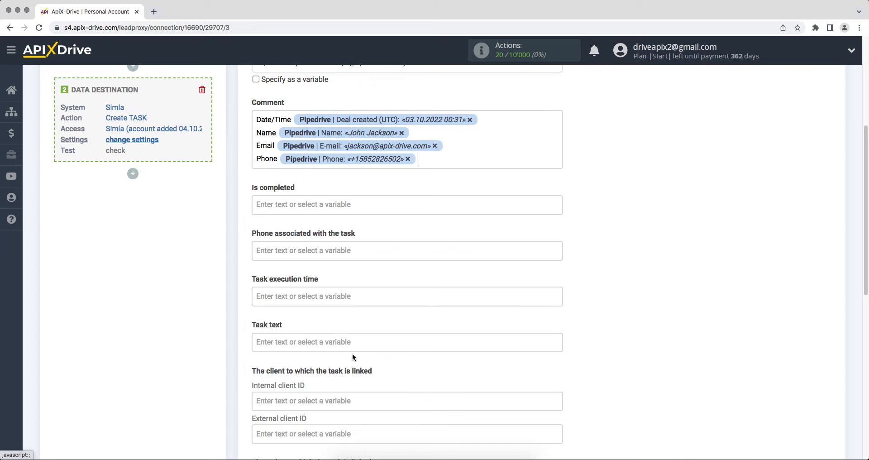
# Step: Add a "Product" line to the Comment with the Title variable of the Pipedrive product
pyautogui.press('Return')
pyautogui.write('Prod')
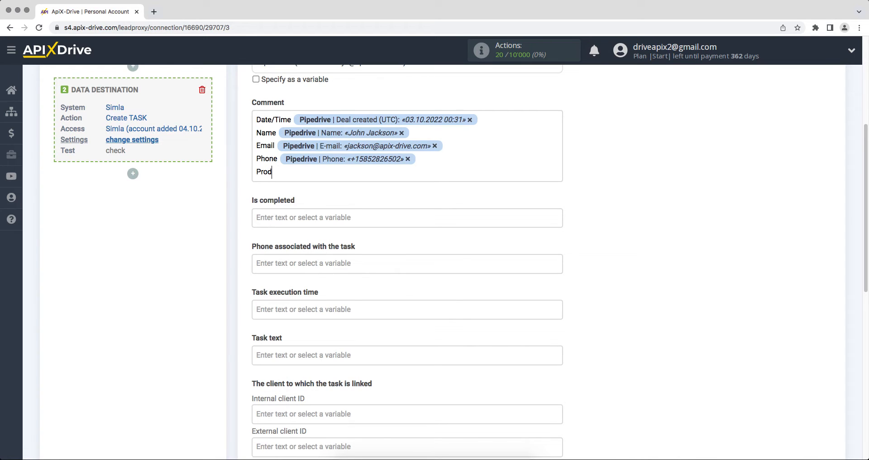
pyautogui.write('uct')
pyautogui.click(317, 174)
pyautogui.moveTo(558, 259); pyautogui.dragTo(565, 358)
pyautogui.click(371, 333)
# Step: Add a "Price" line to the Comment with the Price and Currency variables of the Pipedrive product
pyautogui.press('Return')
pyautogui.write('Price')
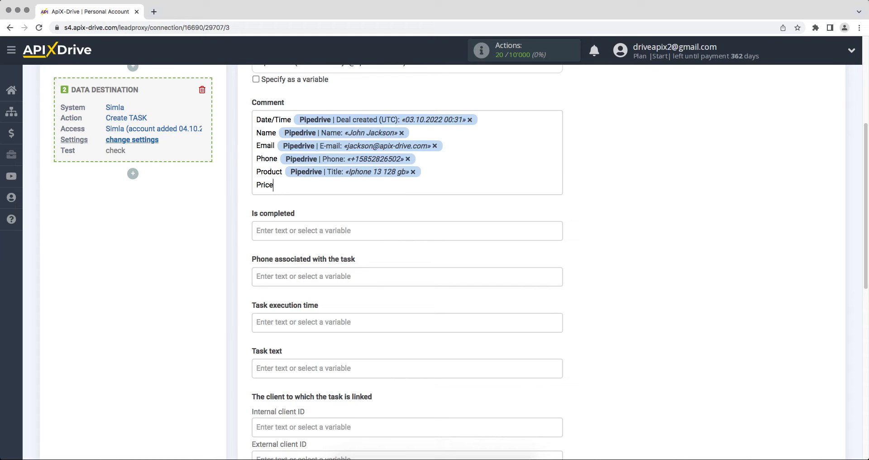
pyautogui.click(336, 181)
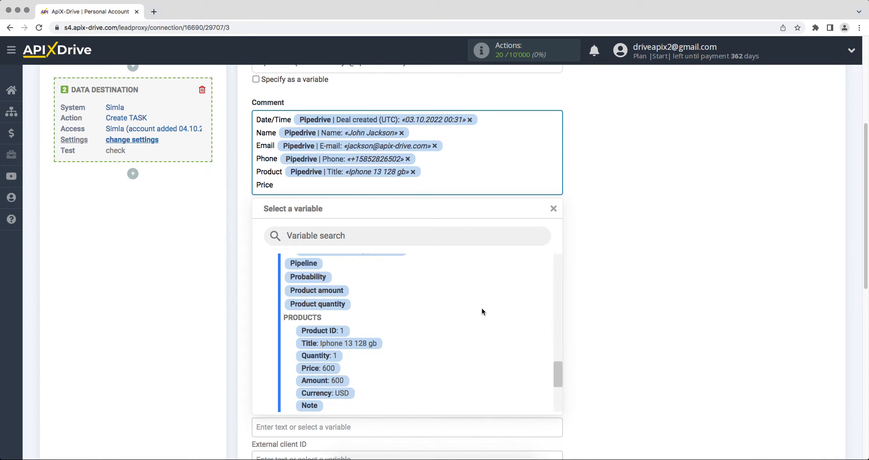
pyautogui.click(324, 369)
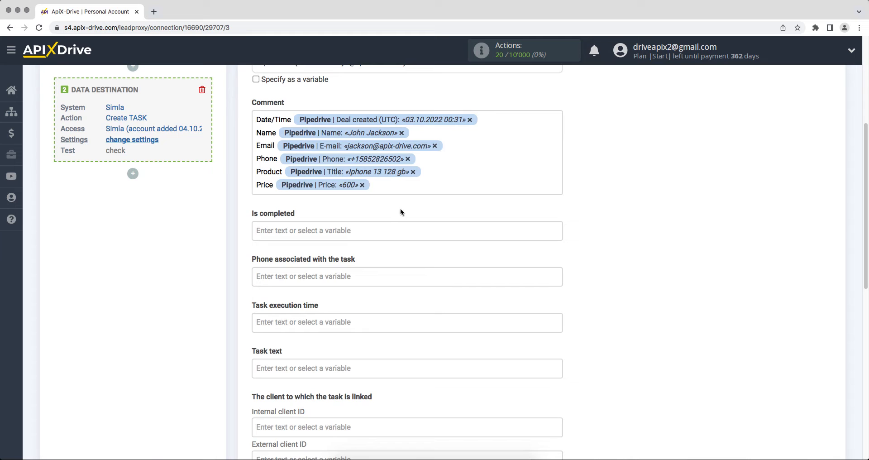
pyautogui.click(391, 188)
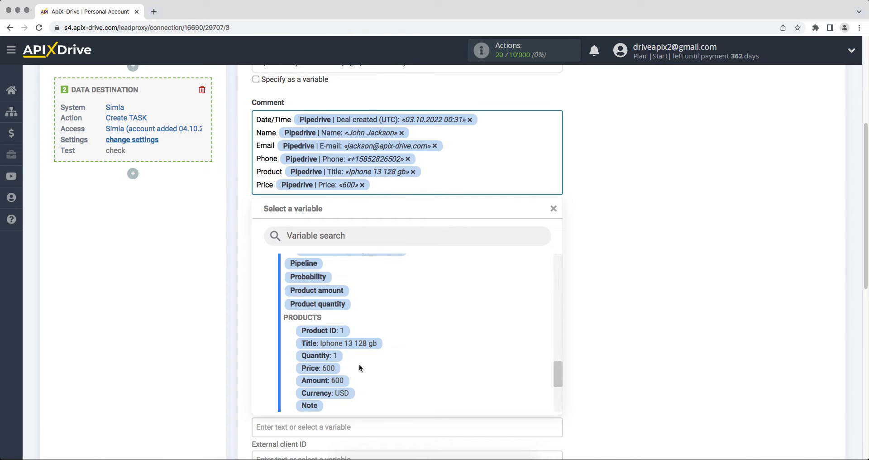
pyautogui.click(346, 394)
# Step: Set the Task text to "New deal from Pipedrive" followed by the contact person's Name variable, and continue to the test stage
pyautogui.click(316, 368)
pyautogui.write('Ne')
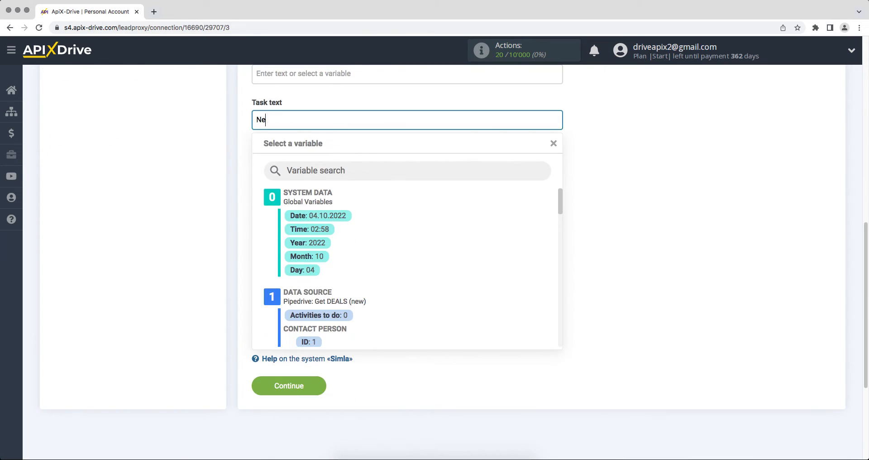
pyautogui.write('w deal from Pipedrive')
pyautogui.scroll(-3, 560, 209)
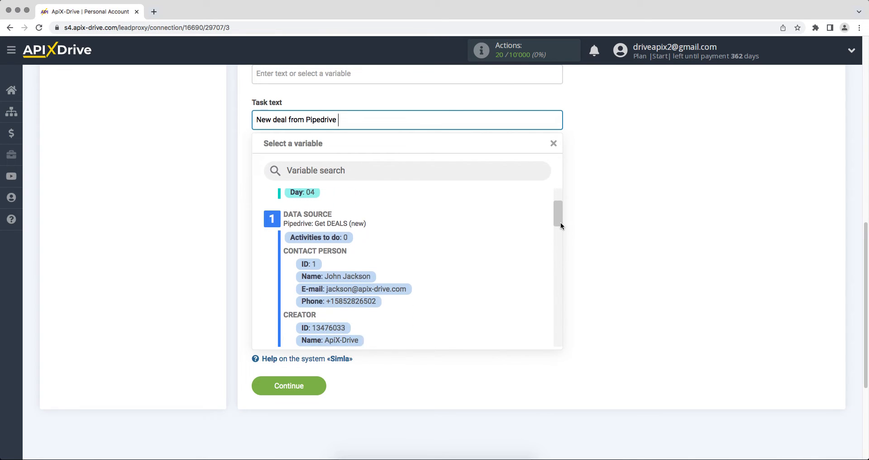
pyautogui.click(374, 247)
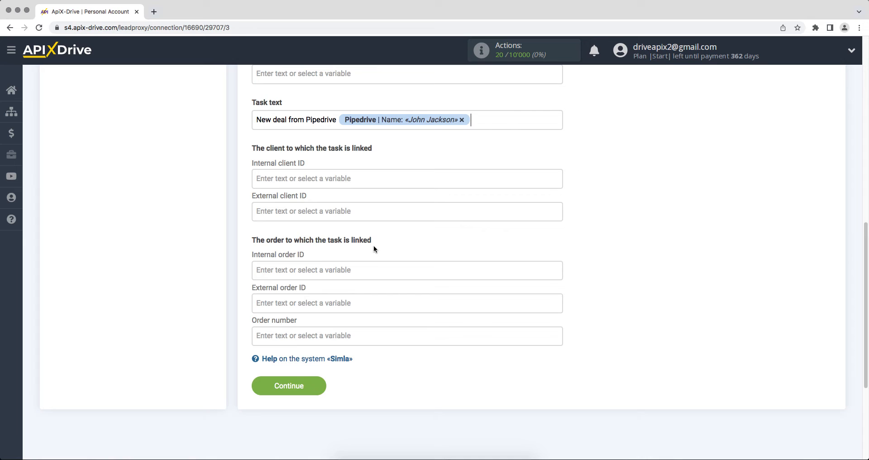
pyautogui.click(269, 385)
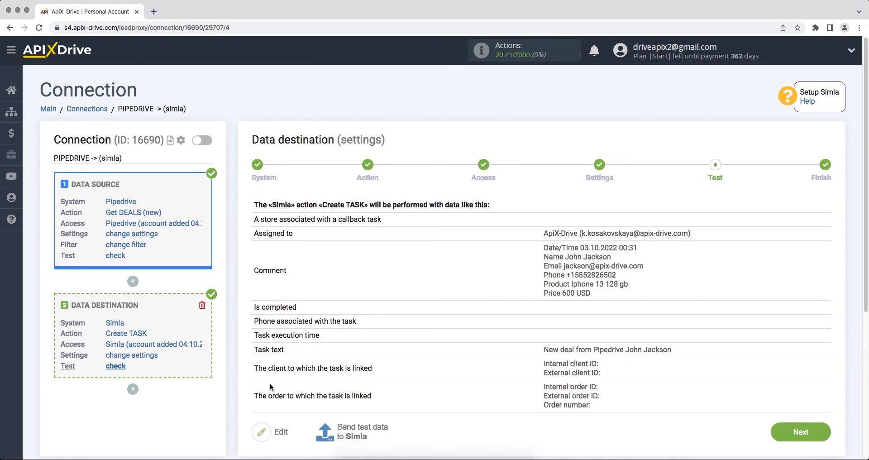
# Step: Send test data to Simla, switch to Simla's task list, show the future task and read through the new task's commentary
pyautogui.click(335, 434)
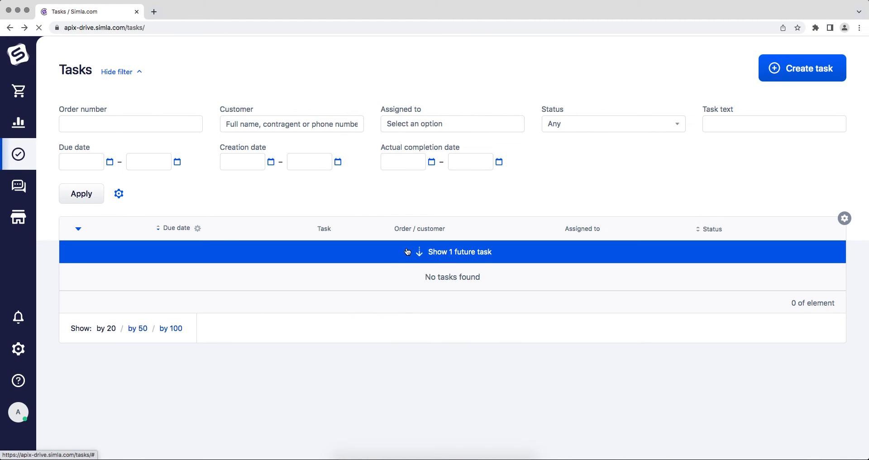
pyautogui.click(406, 248)
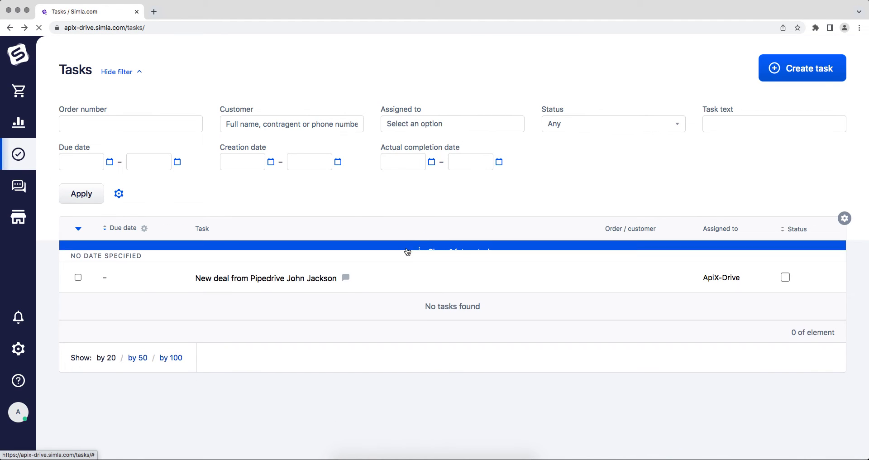
pyautogui.click(313, 268)
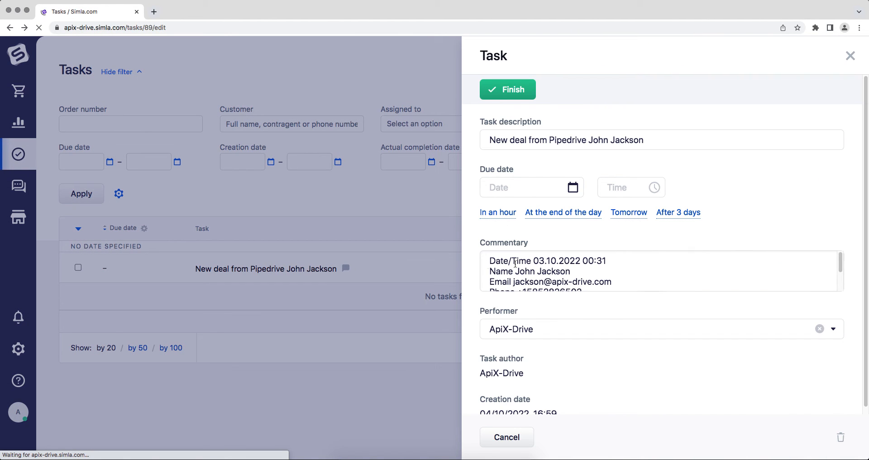
pyautogui.click(841, 265)
pyautogui.moveTo(841, 264); pyautogui.dragTo(847, 291)
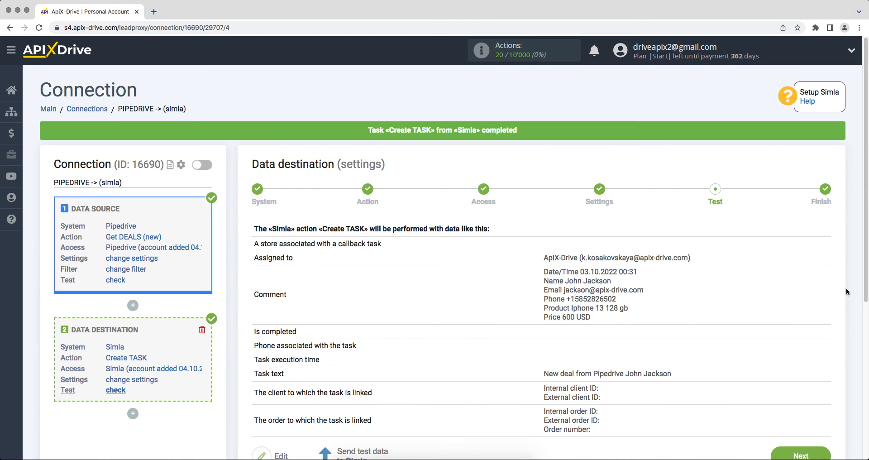
# Step: Back in ApiX-Drive, finish the data destination setup and enable auto-update for the connection
pyautogui.scroll(-2, 846, 287)
pyautogui.click(803, 402)
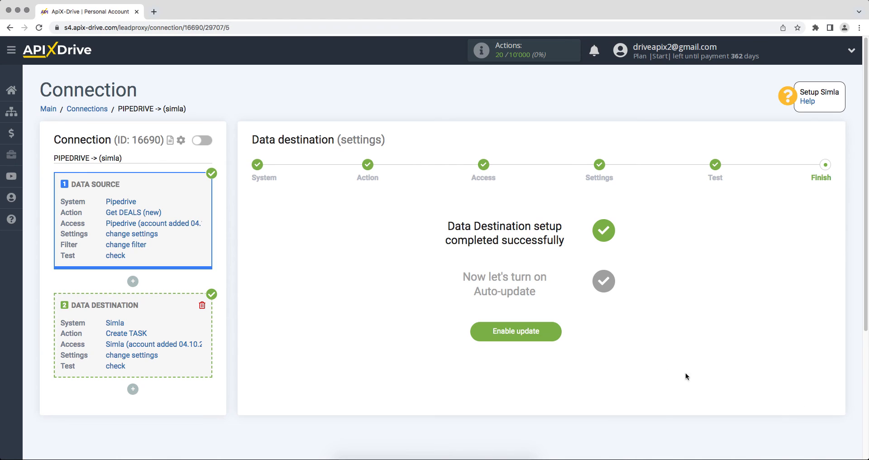
pyautogui.click(505, 335)
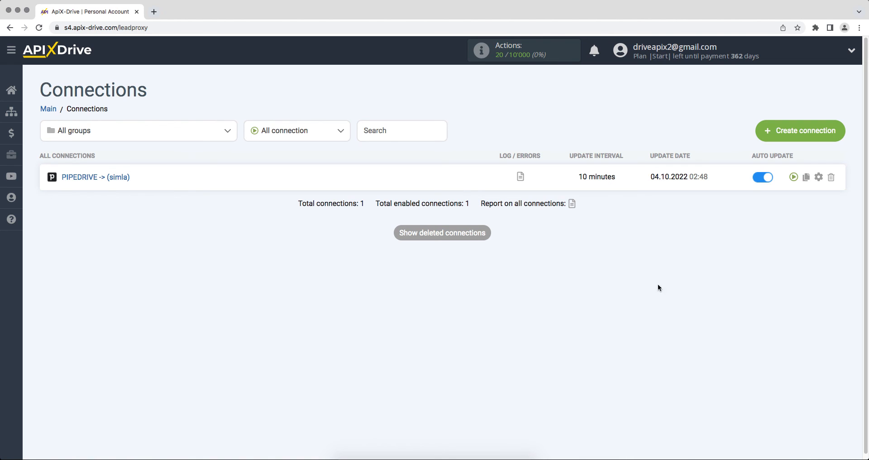
# Step: Set the update interval of the PIPEDRIVE -> (simla) connection to 5 minutes and save its settings
pyautogui.click(820, 178)
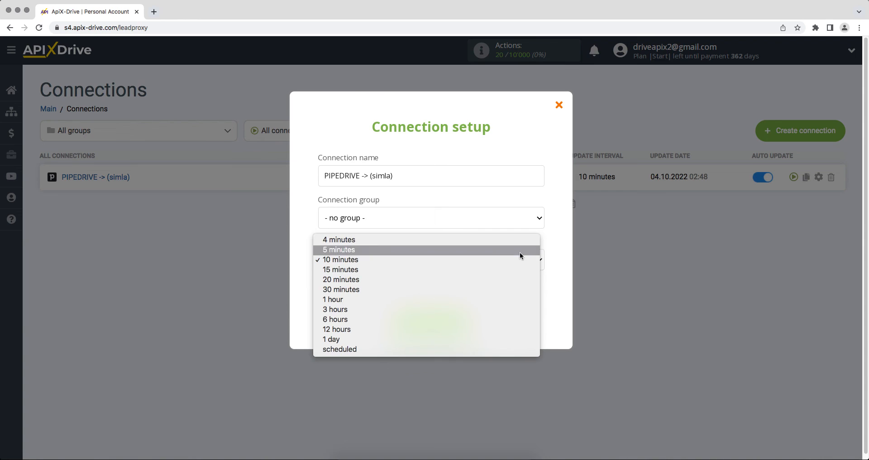
pyautogui.click(519, 250)
pyautogui.click(410, 319)
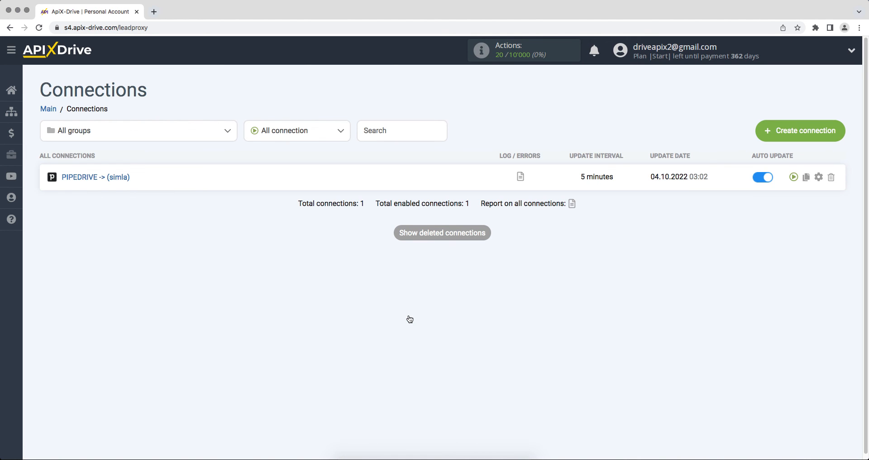